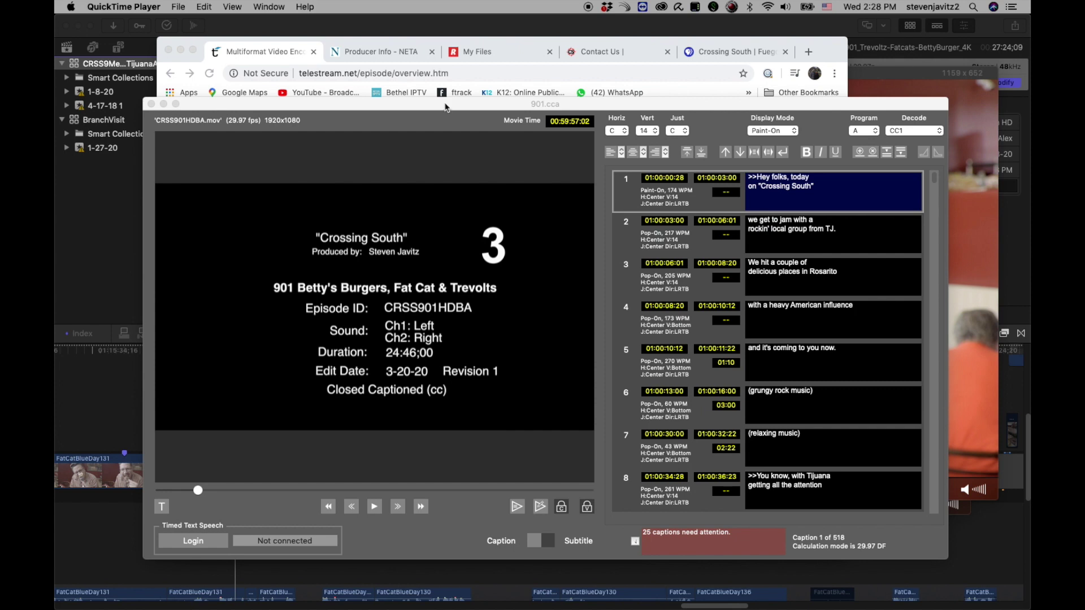
Step: Reposition the 901.cca window and cue the video to caption 1 at 01:00:00:28
left_click_drag(450, 108, 446, 67)
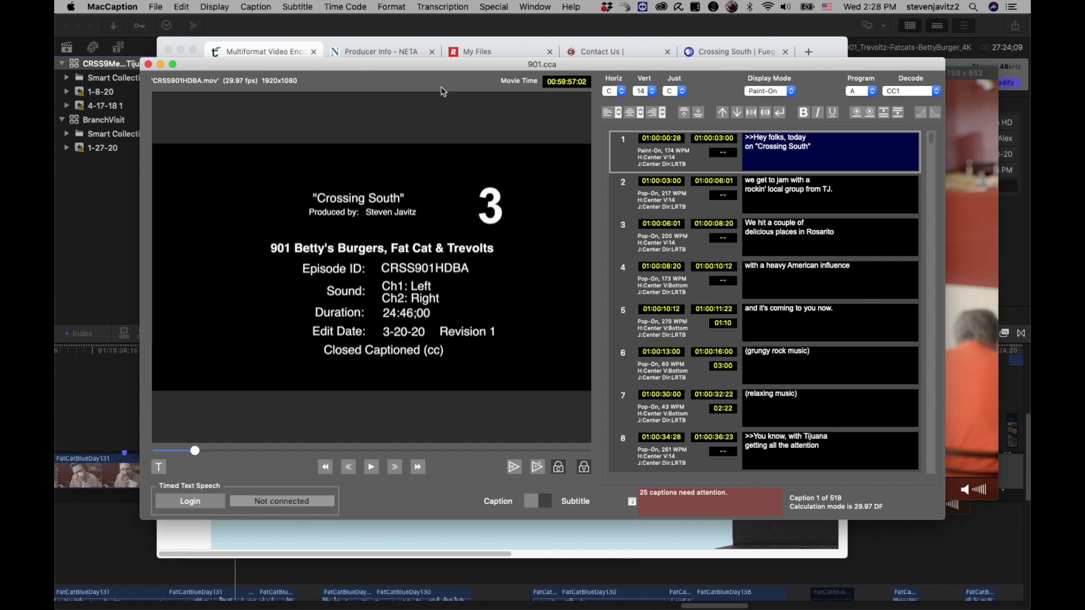
left_click_drag(440, 69, 439, 89)
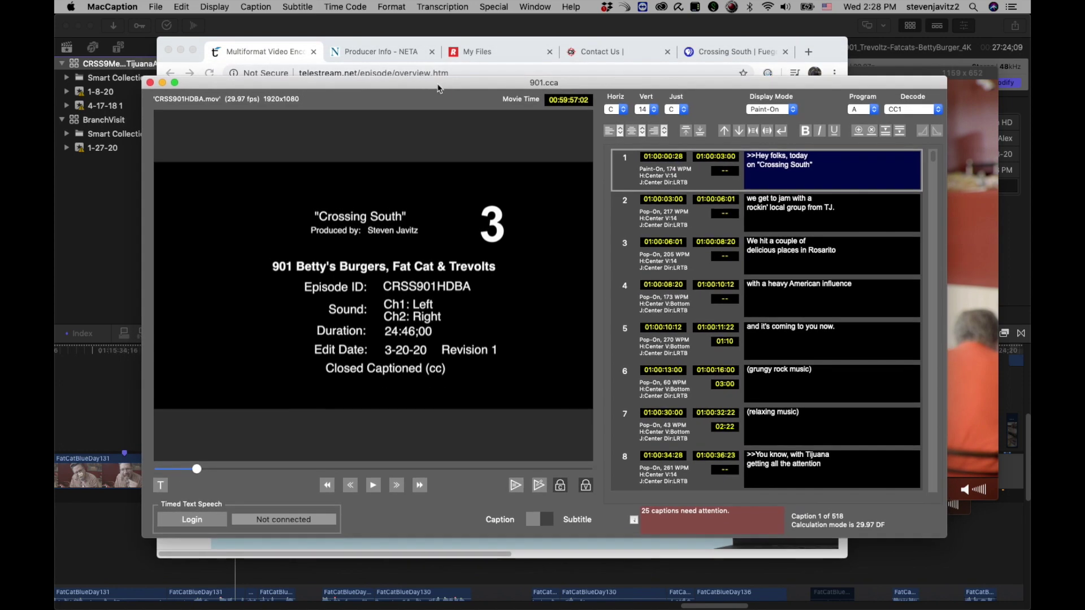
left_click_drag(439, 83, 419, 65)
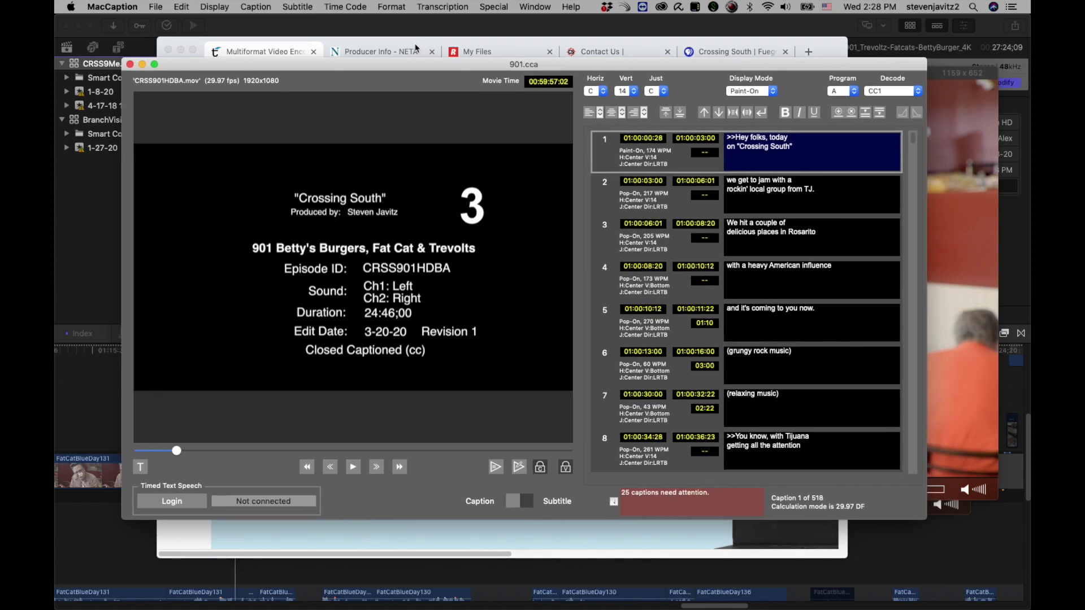
left_click_drag(251, 67, 249, 73)
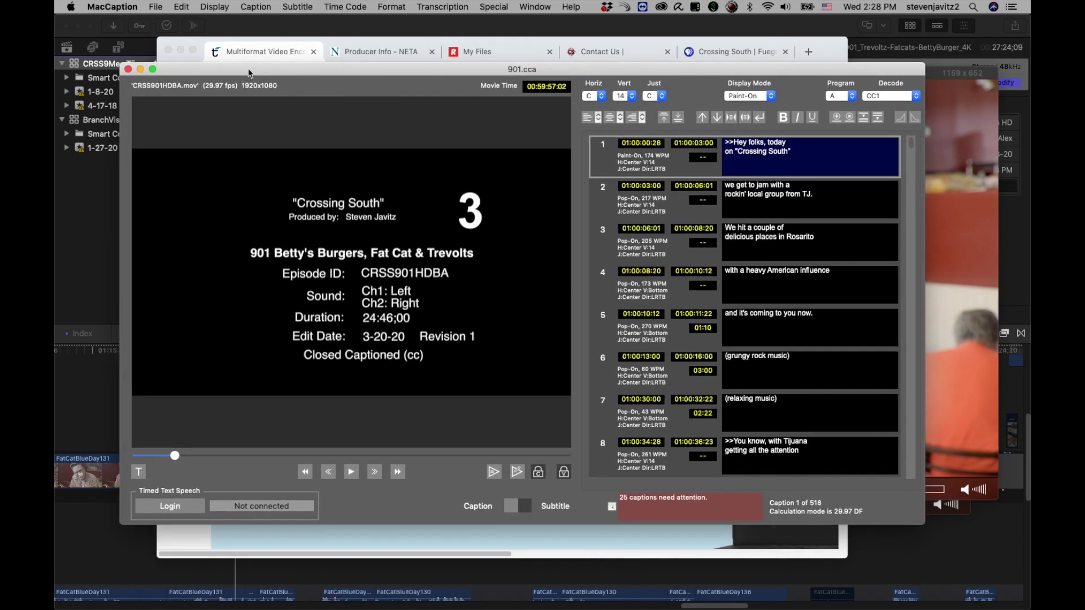
left_click(659, 172)
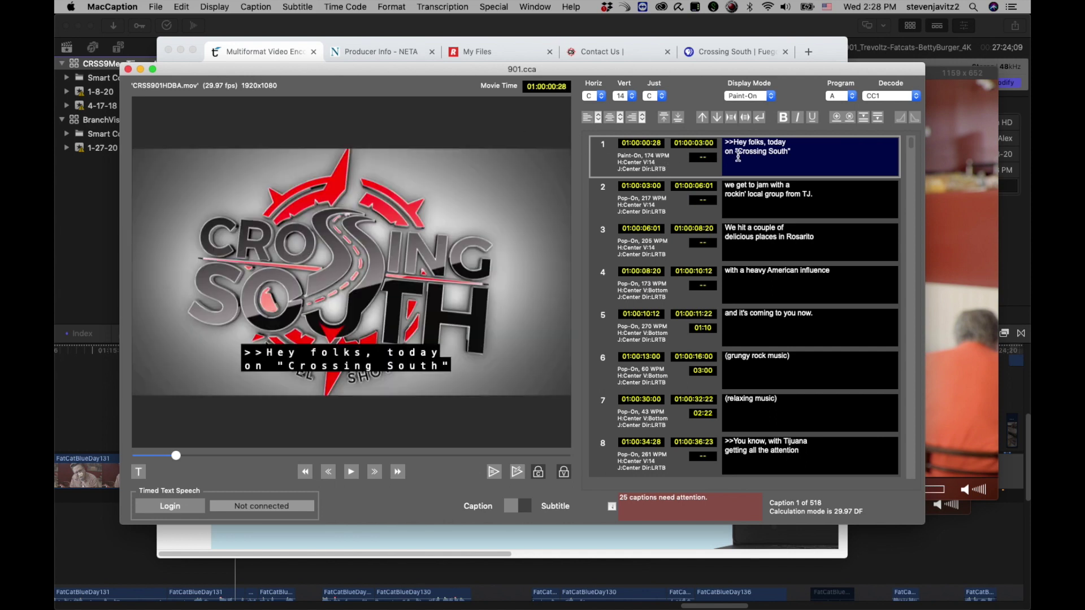
left_click(767, 95)
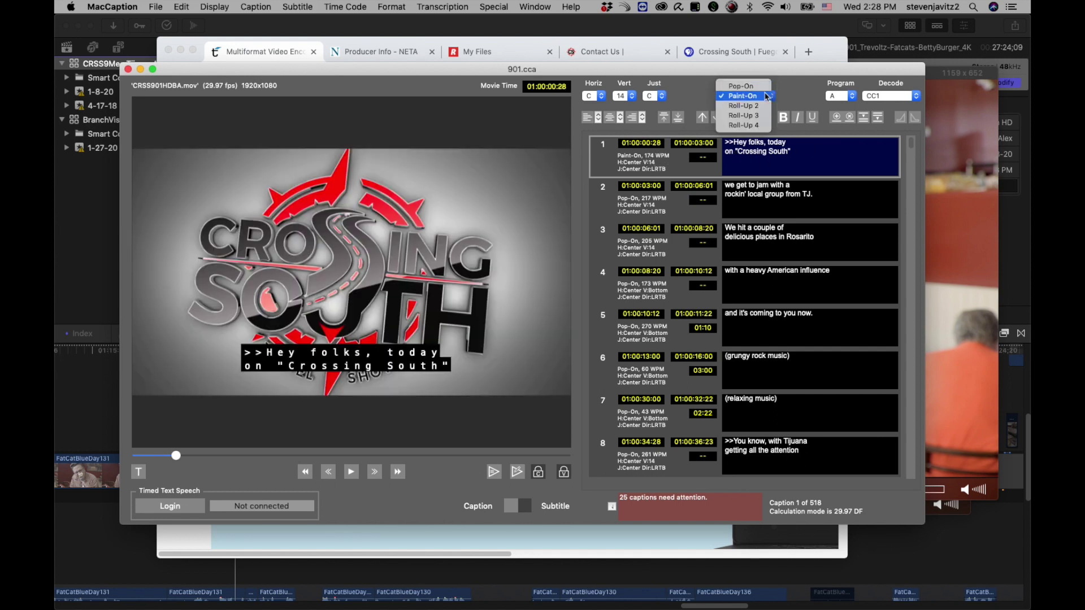
left_click(757, 96)
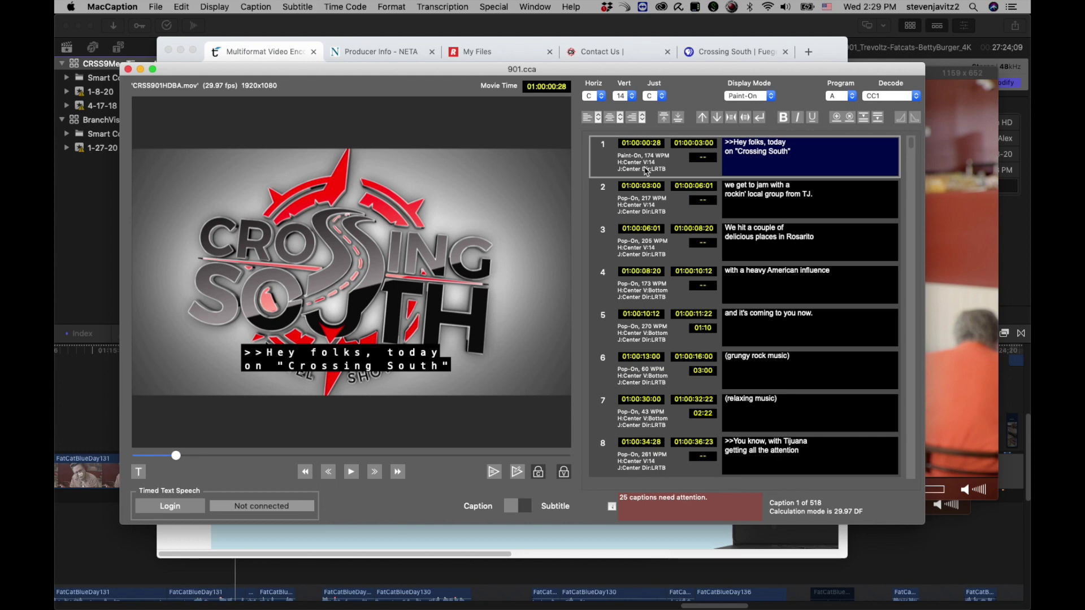
left_click(521, 37)
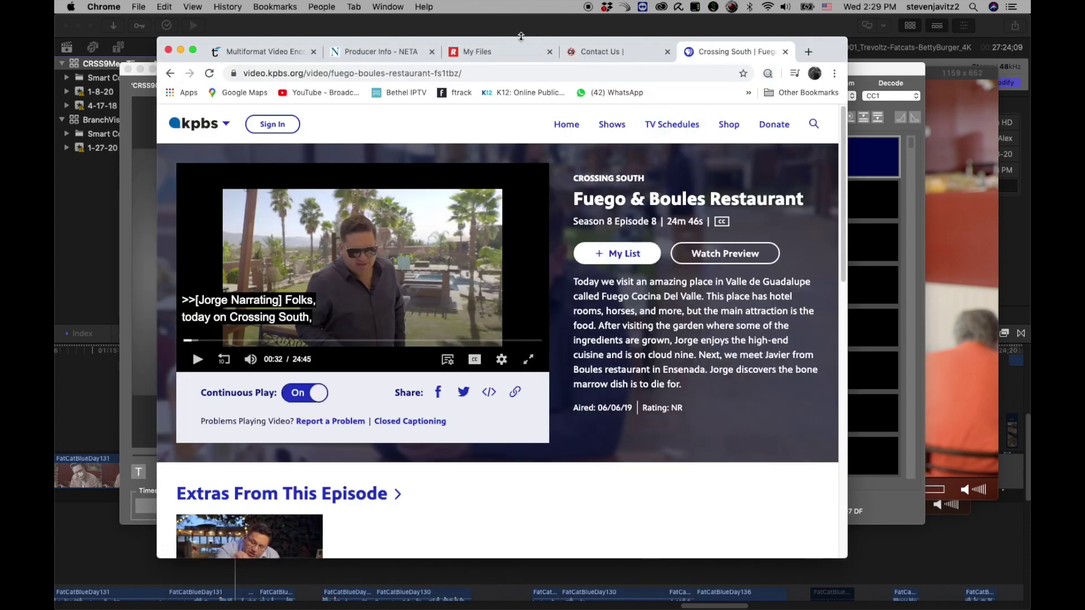
left_click(356, 52)
left_click(267, 54)
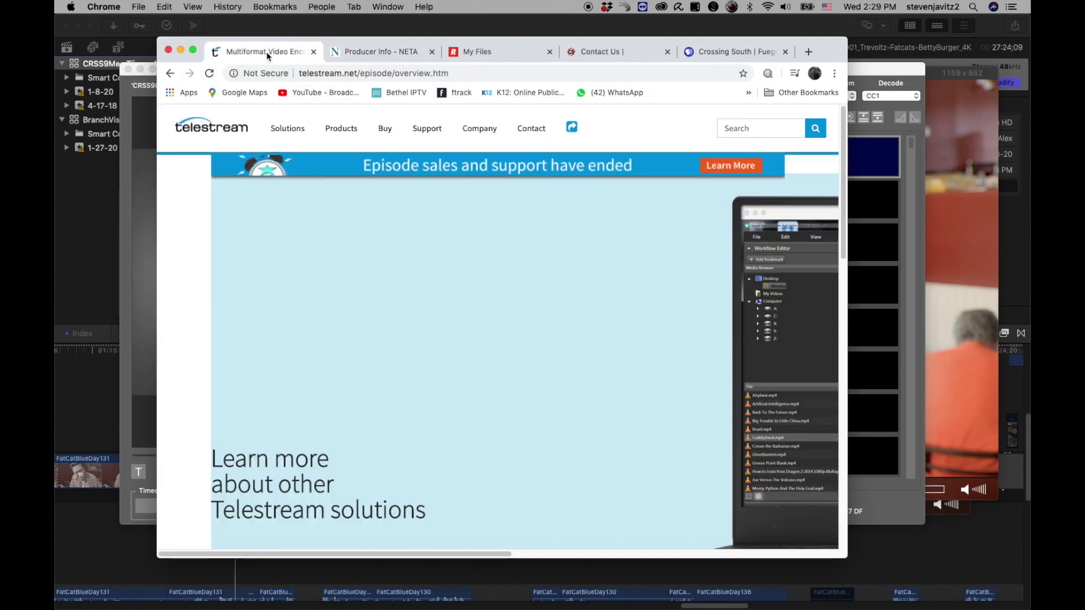
left_click(371, 53)
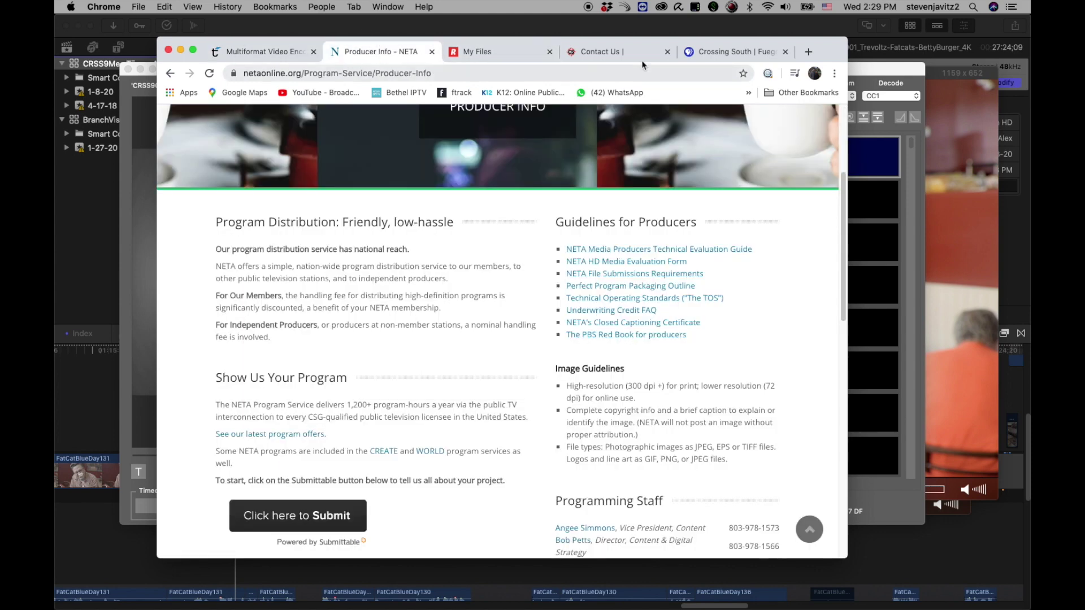
key("super+Tab")
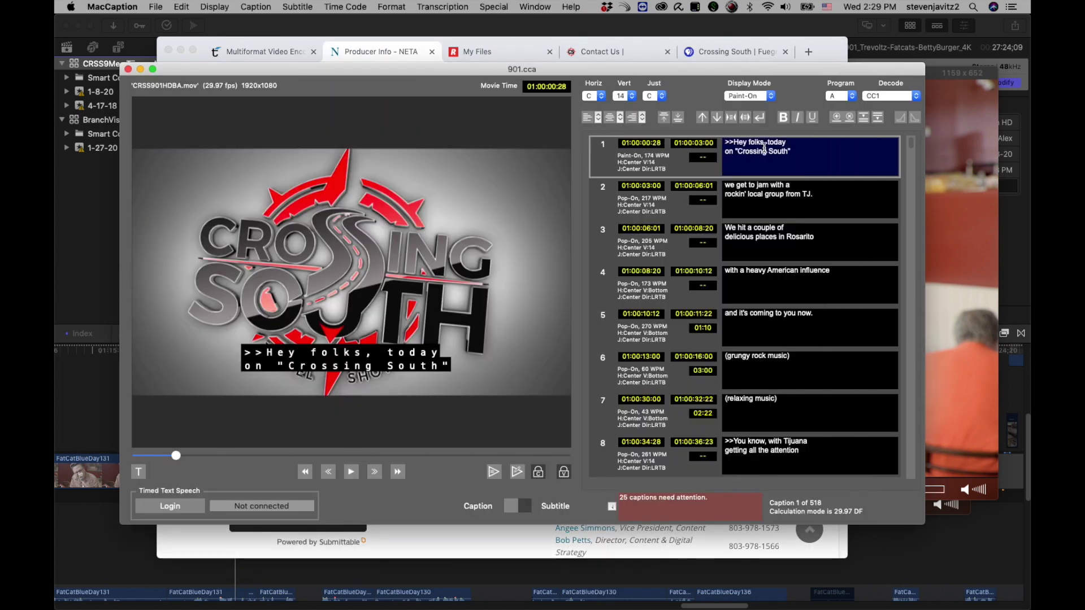
Step: Play the captions through caption 3, then scrub back to the 00:59:30:01 title slate
left_click(658, 146)
left_click(180, 440)
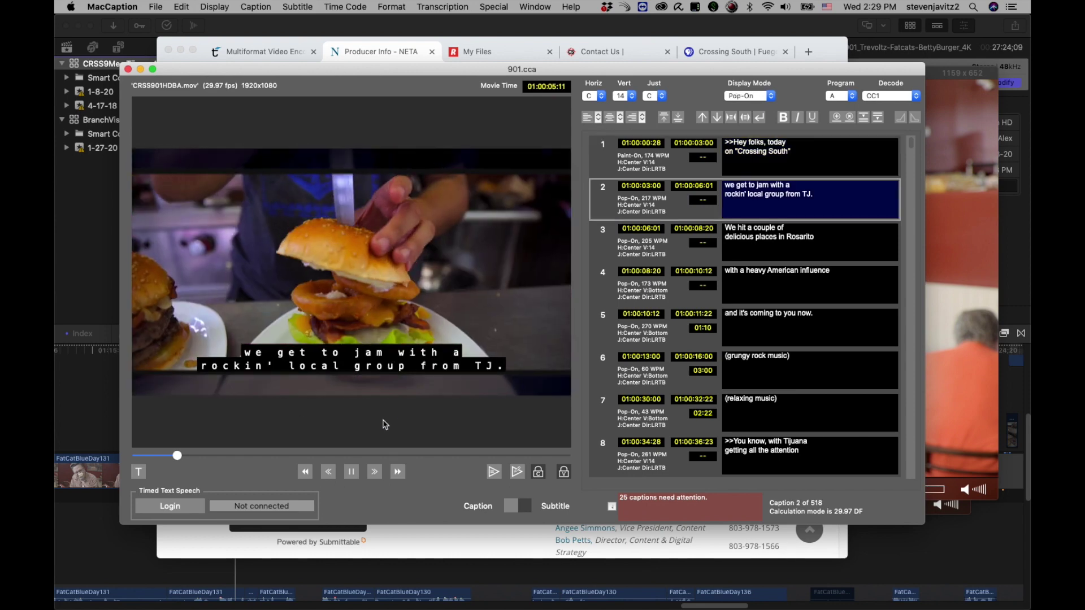
key("space")
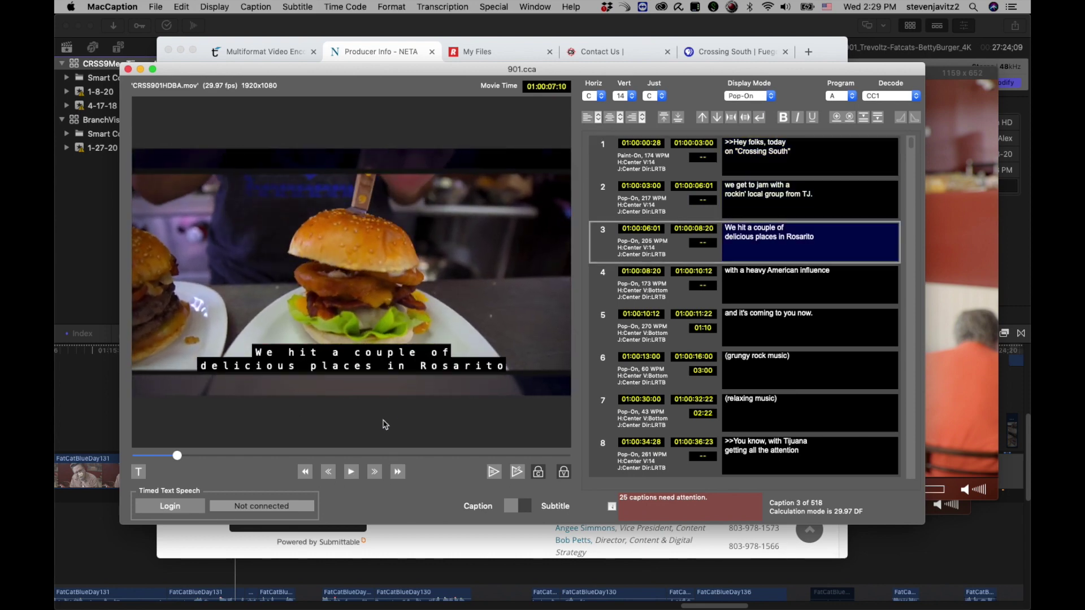
left_click_drag(911, 143, 876, 138)
left_click_drag(176, 455, 168, 456)
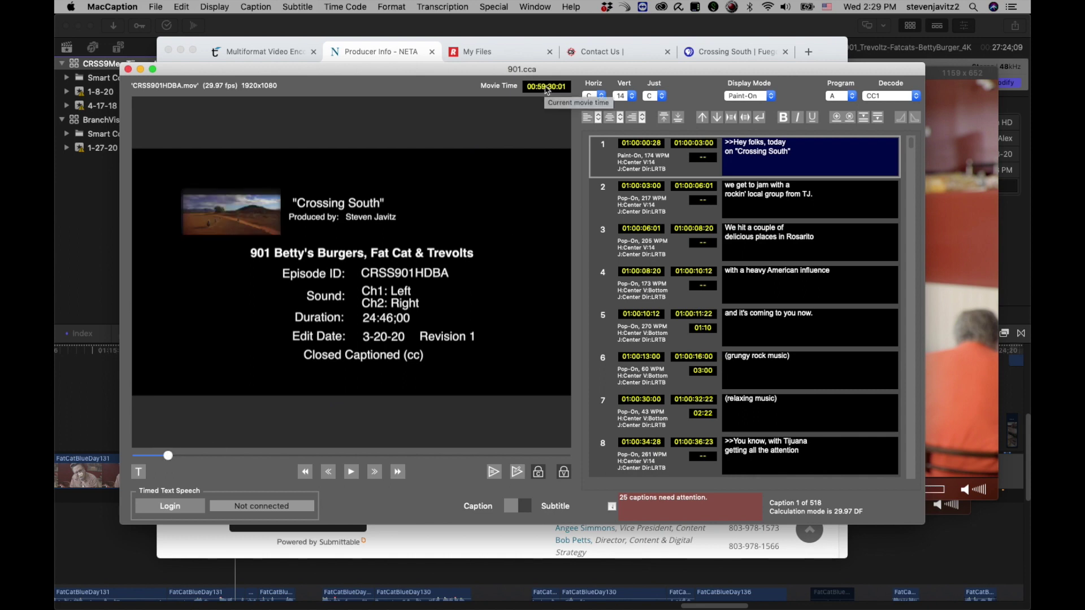
Step: Play and pause the title slate countdown, then bring the Final Cut Pro project forward
left_click(351, 472)
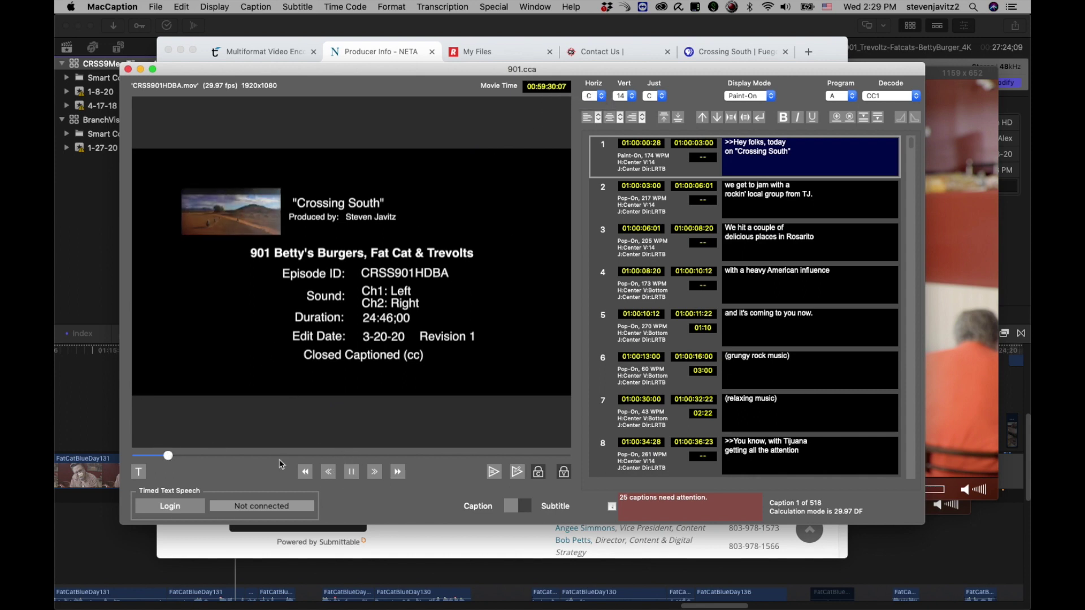
left_click(352, 472)
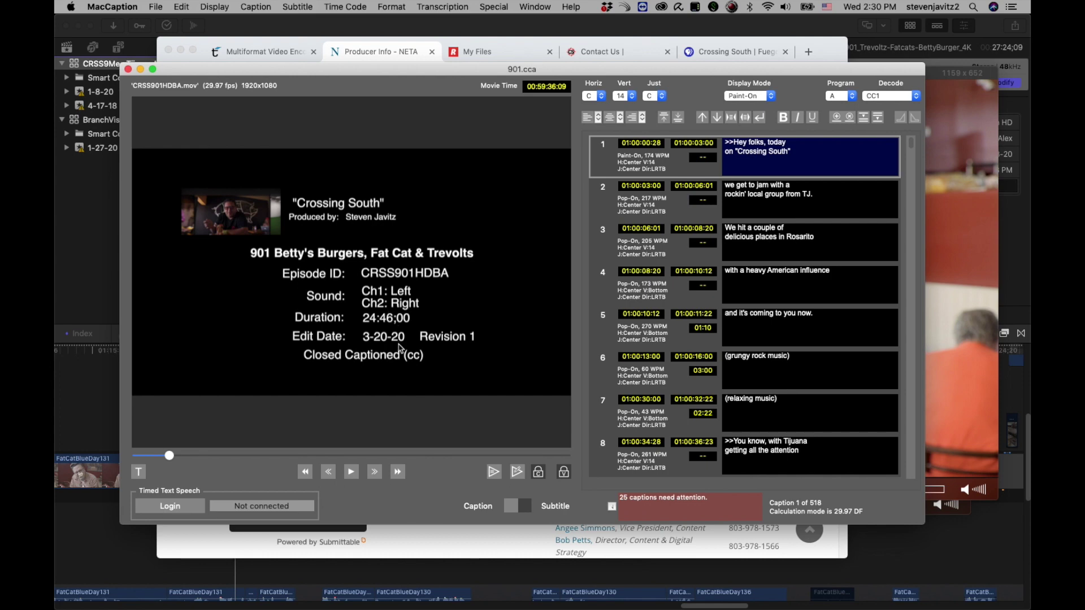
left_click(461, 28)
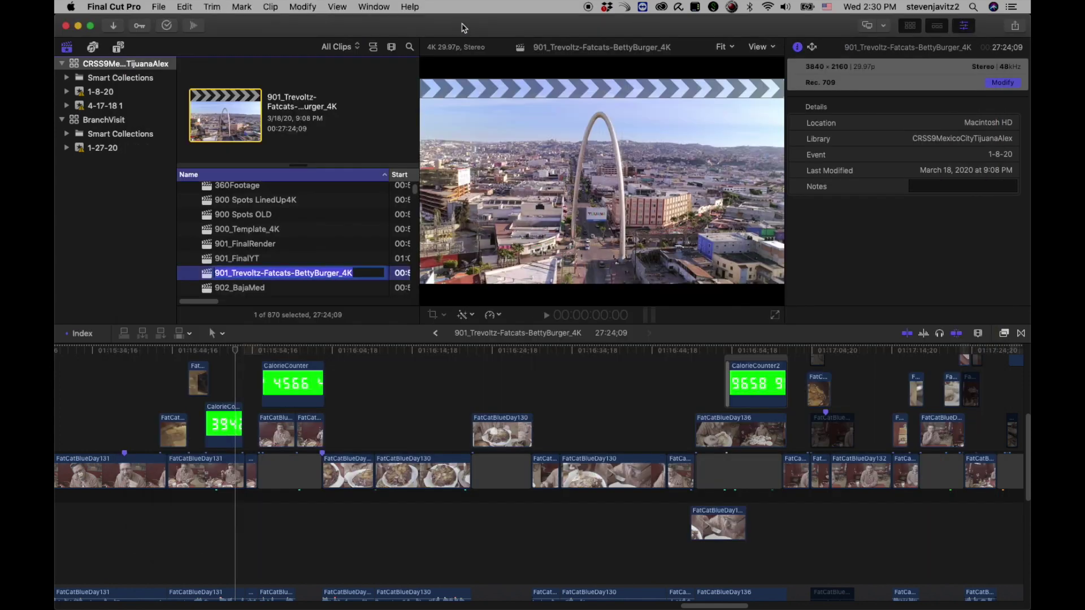
left_click(1008, 85)
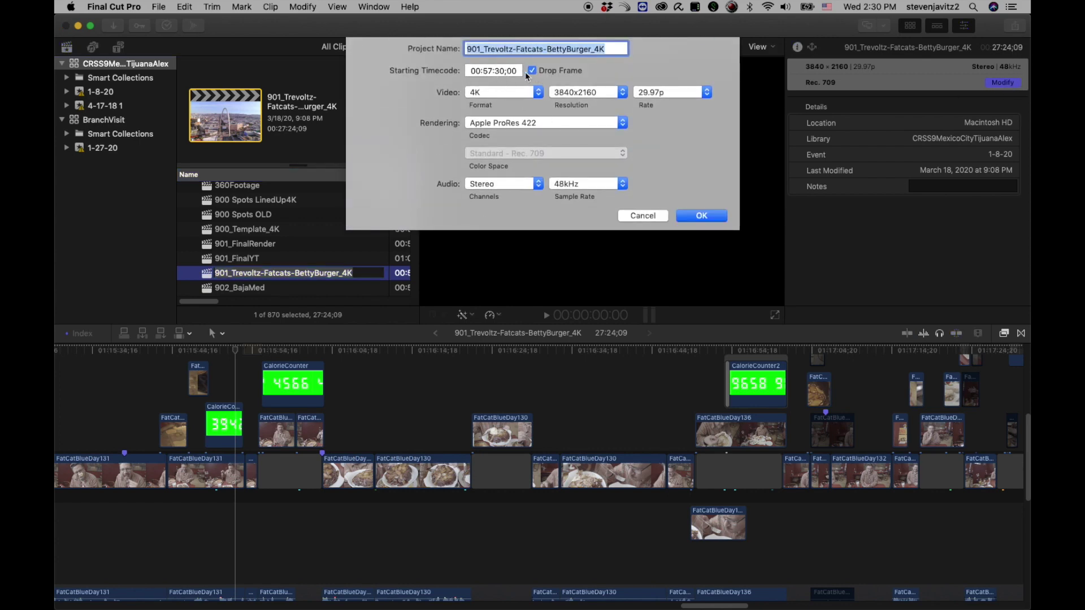
left_click(505, 71)
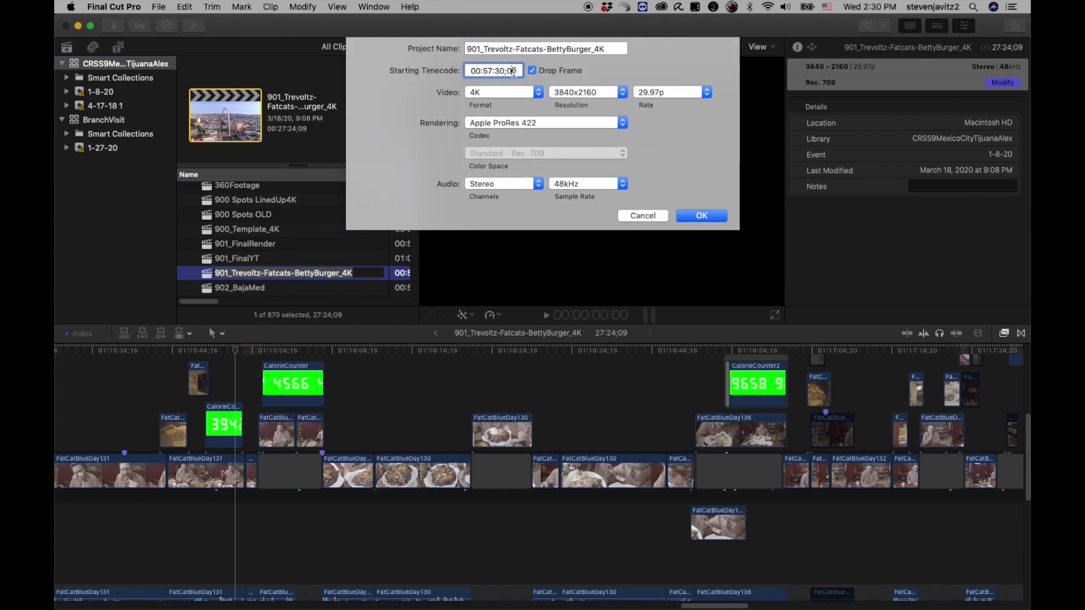
key("Left")
key("Left")
key("Left")
key("Left")
key("Left")
key("Left")
key("Left")
left_click_drag(518, 70, 468, 70)
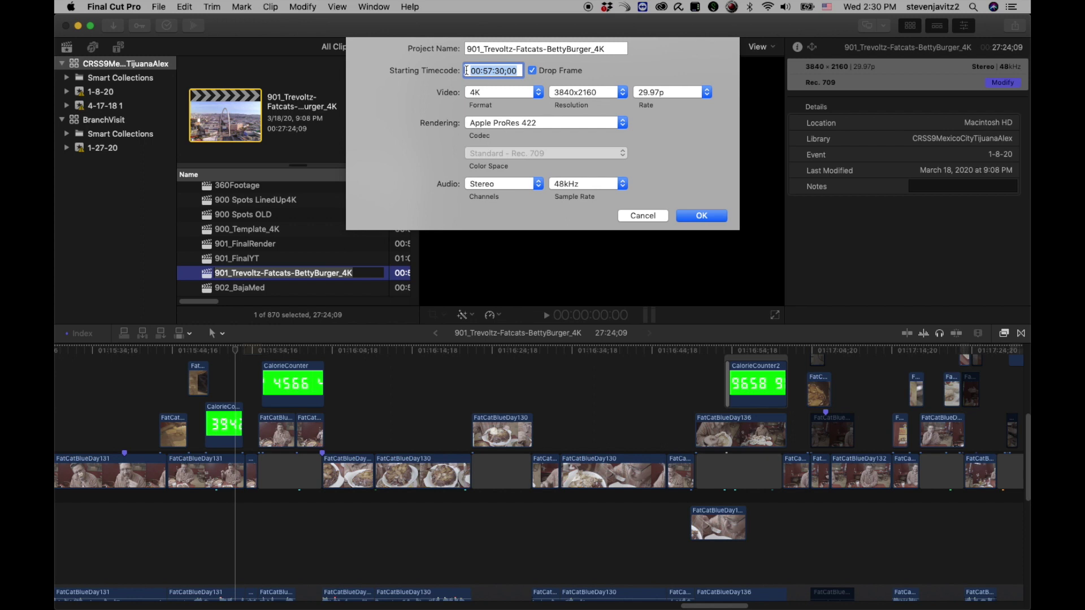
left_click(498, 70)
left_click_drag(495, 70, 517, 70)
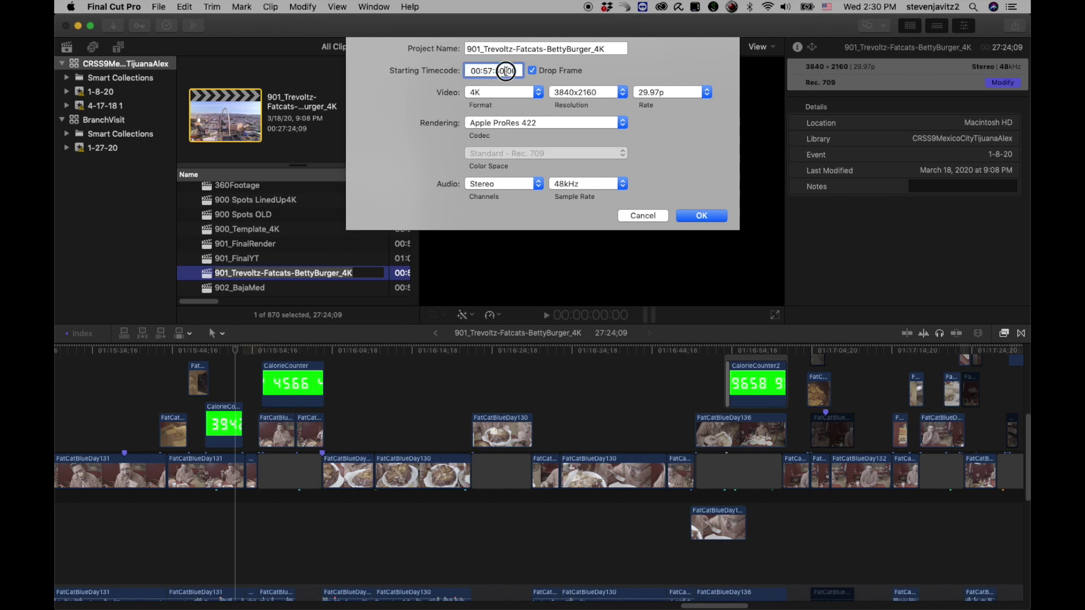
left_click(504, 70)
left_click(643, 217)
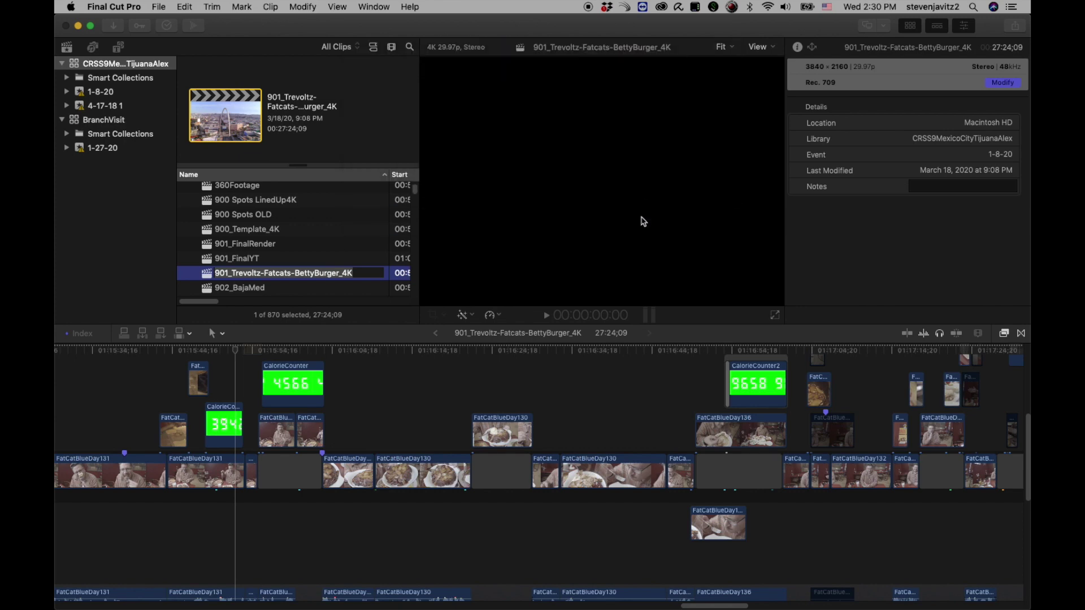
Step: Back in MacCaption, cue caption 1 at 01:00:00:28 and select its start timecode
key("super+Tab")
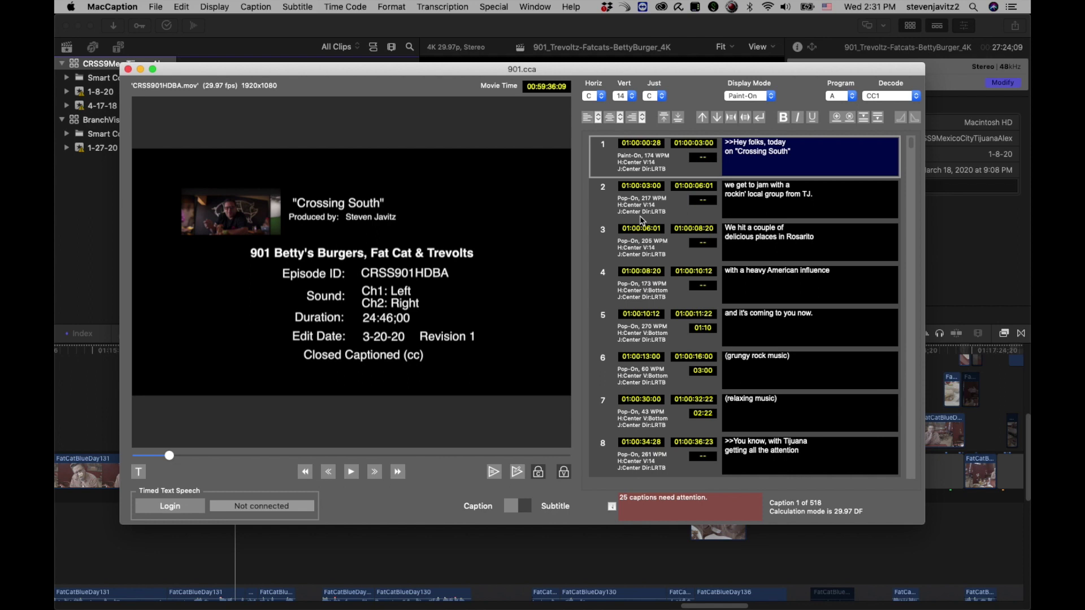
left_click(641, 170)
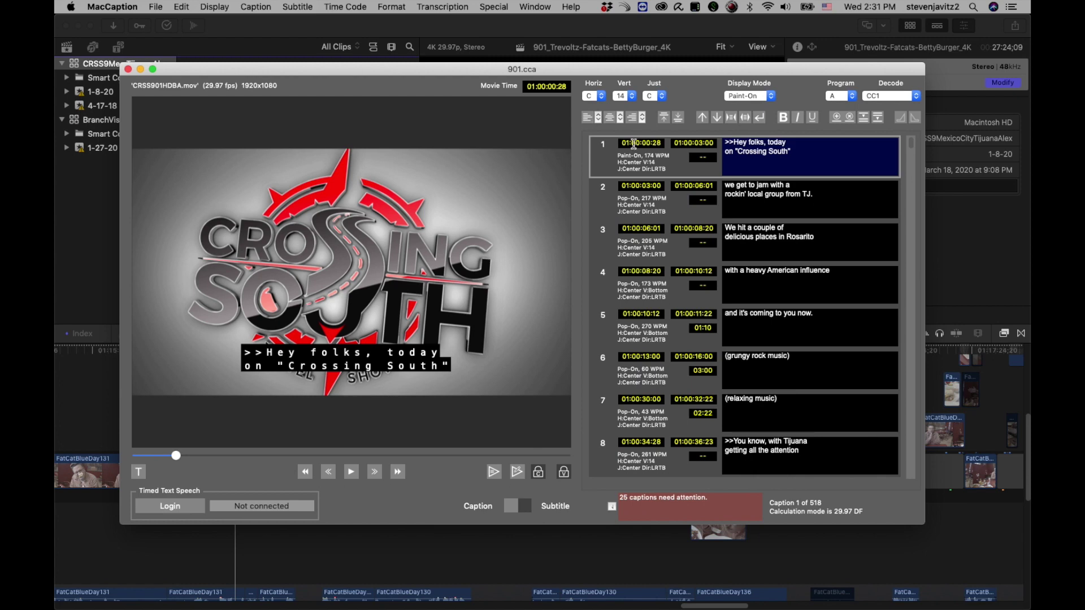
left_click_drag(631, 144, 663, 145)
Step: Ripple all caption time codes one hour earlier with Time Code's decrease option
left_click(345, 6)
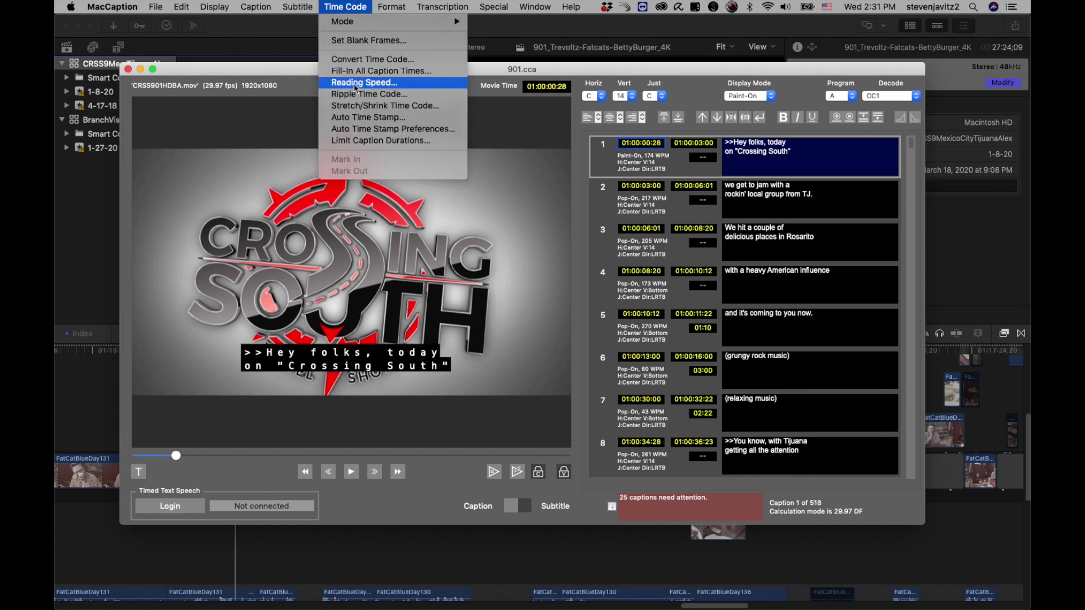
left_click(385, 105)
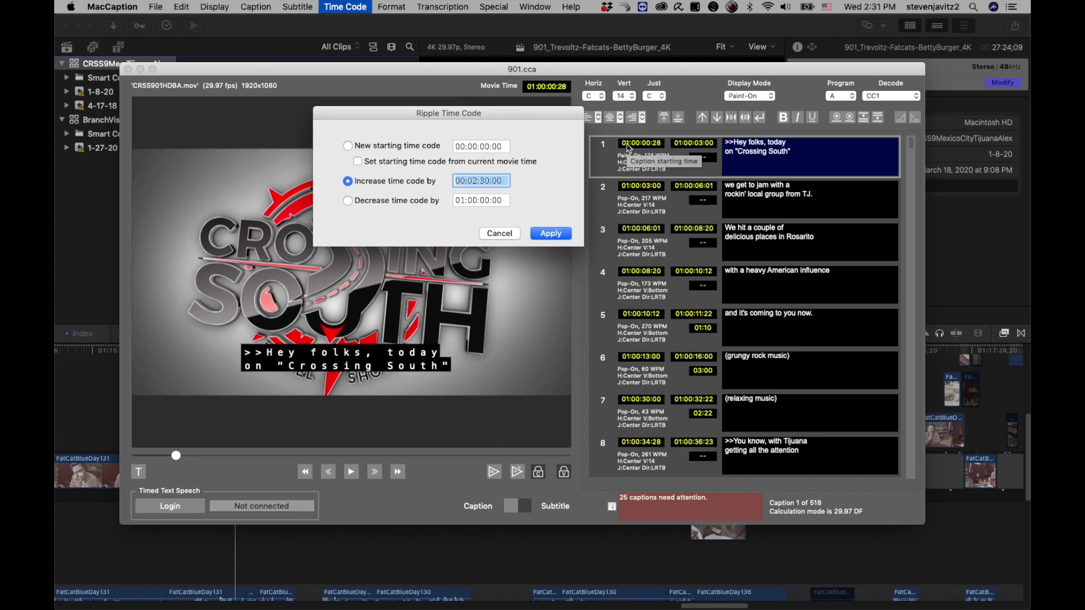
left_click(347, 201)
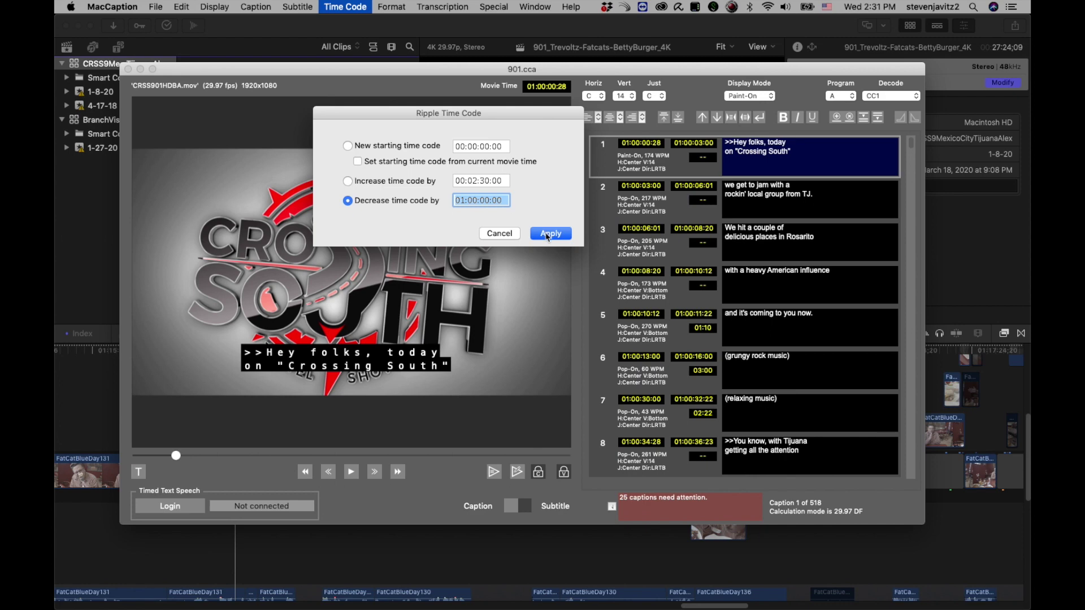
left_click(548, 234)
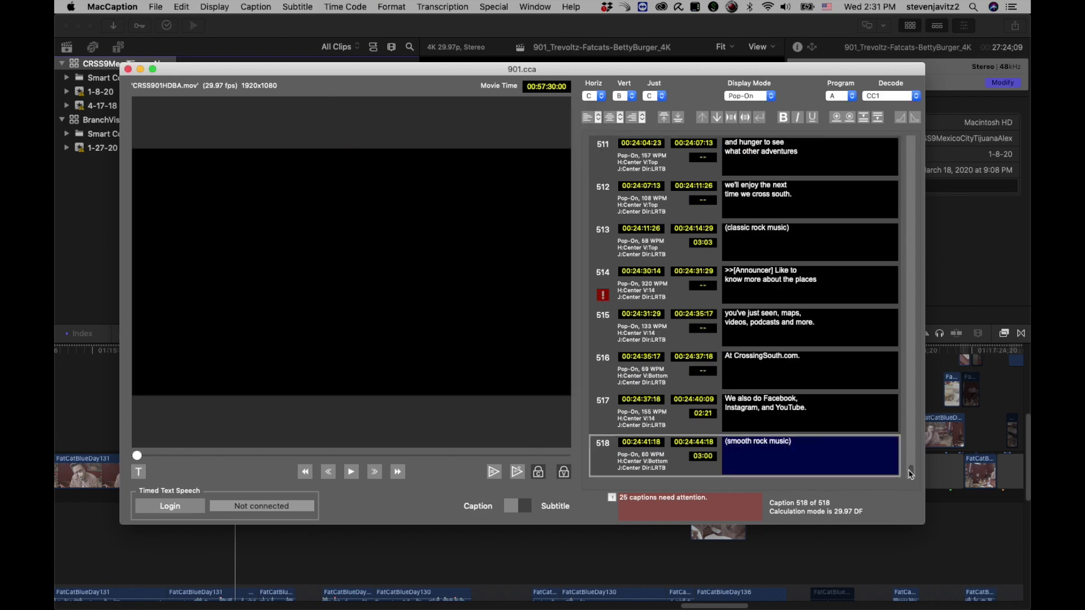
Step: Scroll back to the top of the caption list and make caption 1 current
left_click_drag(911, 474, 910, 138)
scroll(874, 228, "up", 20)
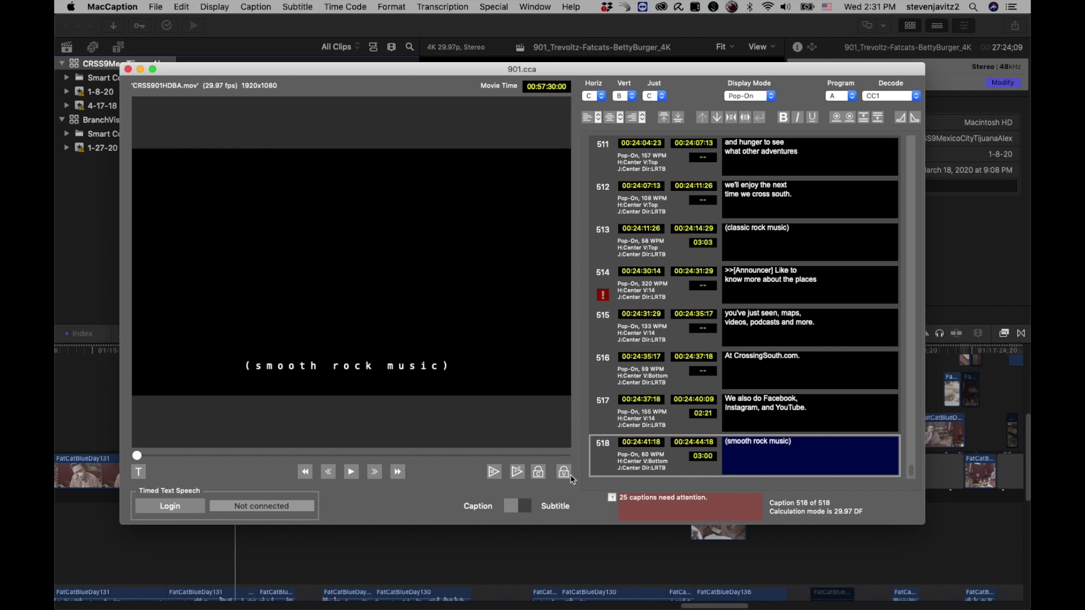
left_click_drag(909, 471, 910, 141)
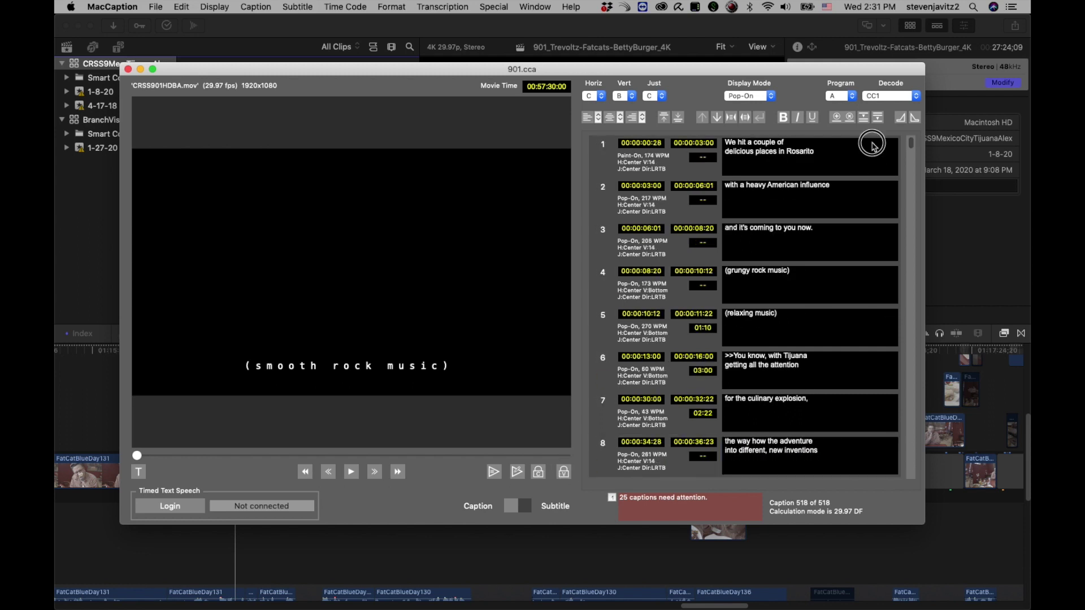
left_click(628, 160)
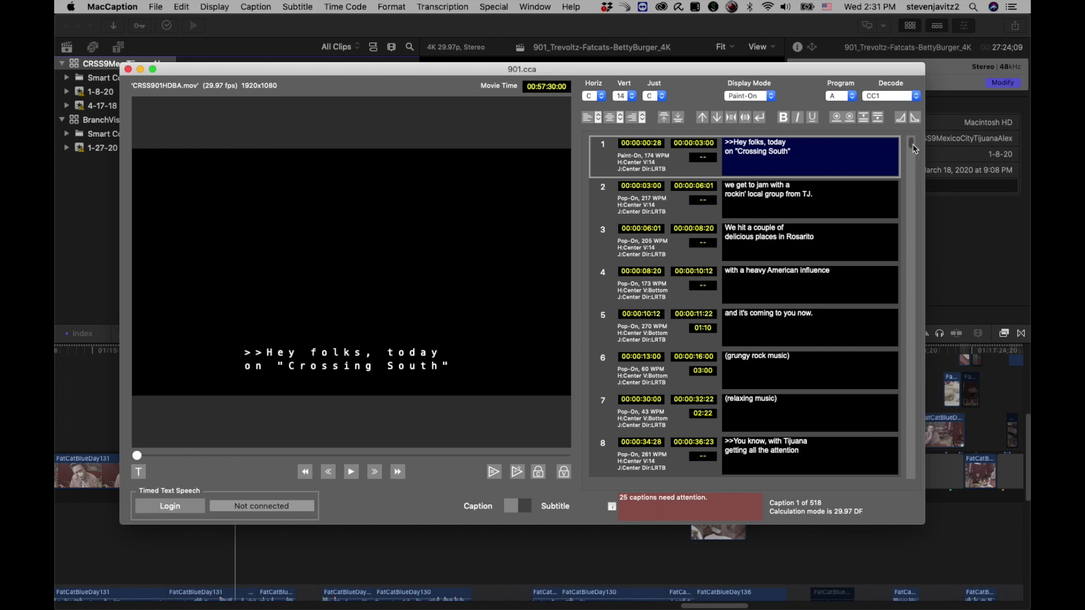
left_click(344, 6)
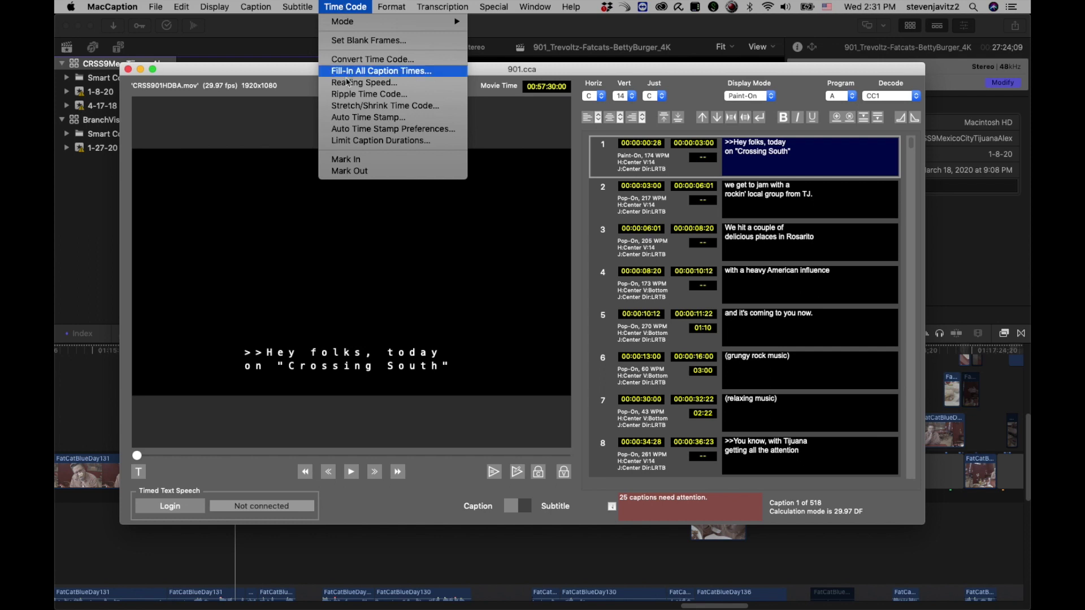
Step: Convert the caption time codes from 29.97 DF to 29.97 NDF, maintaining clock times
left_click(347, 60)
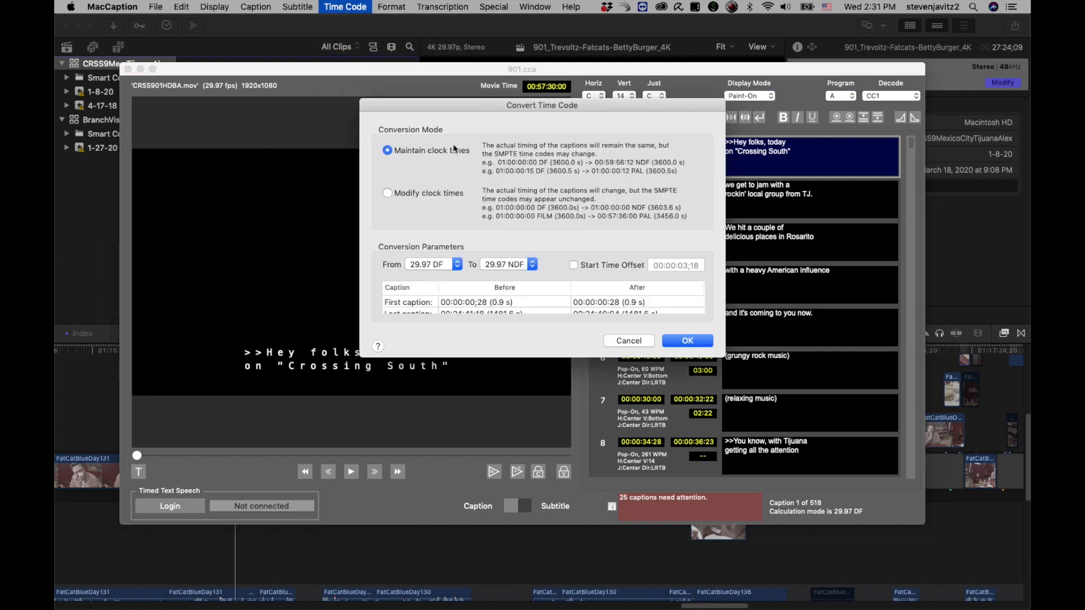
left_click_drag(455, 100, 325, 69)
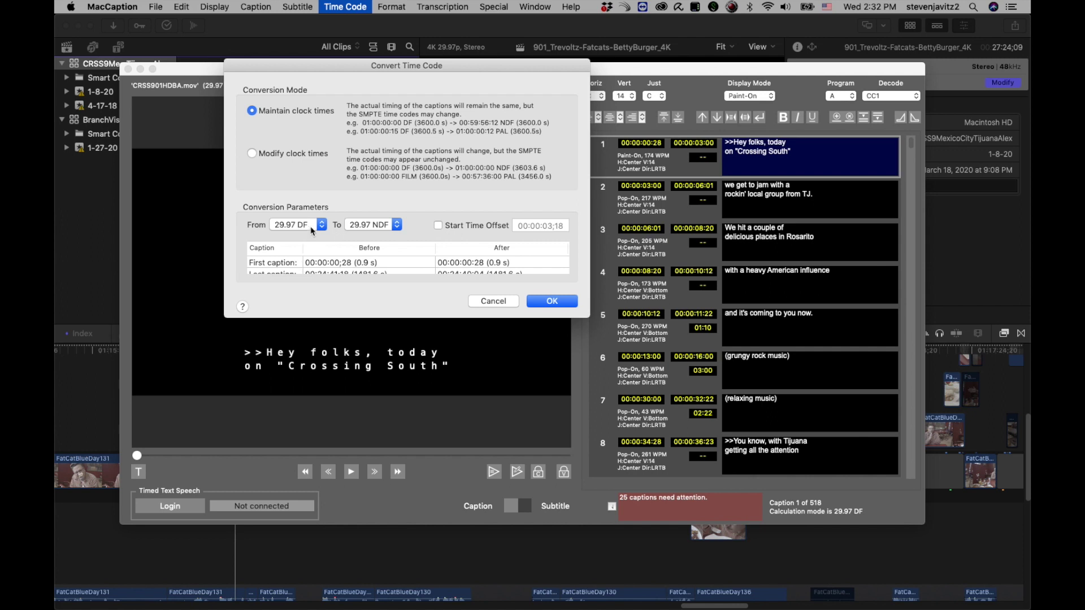
scroll(330, 262, "down", 1)
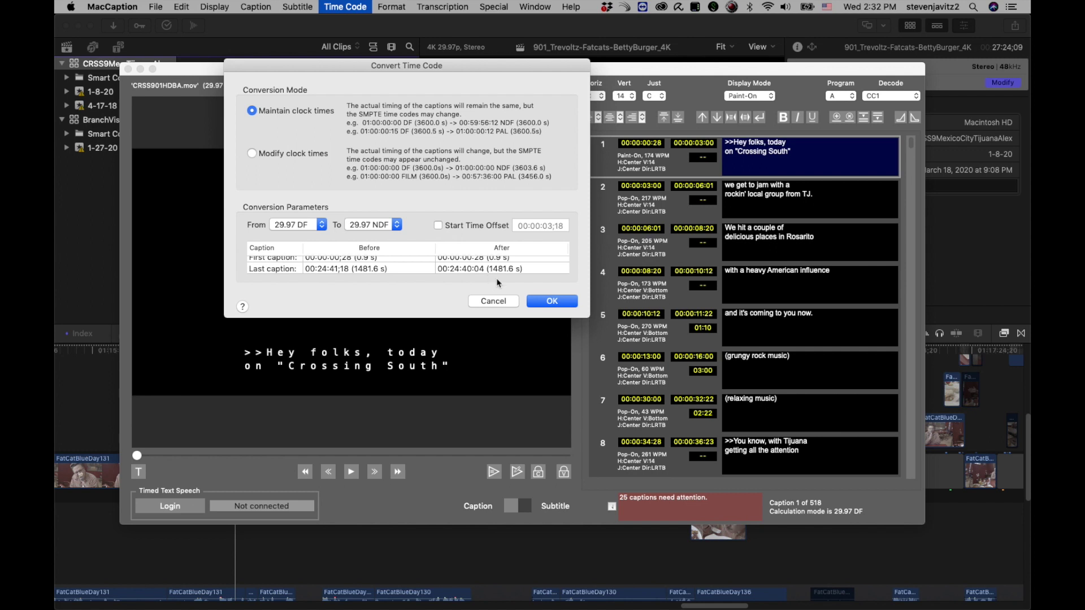
left_click(542, 304)
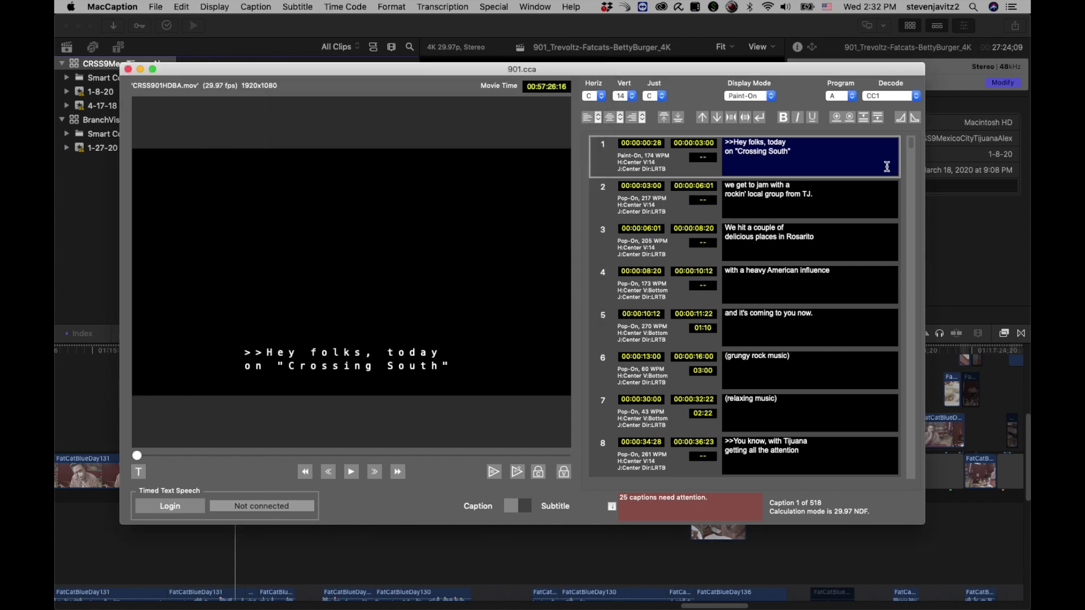
Step: Scroll through the converted captions, then switch applications to bring Compressor forward
mouse_move(911, 146)
left_mouse_down()
mouse_move(903, 430)
mouse_move(908, 146)
left_mouse_up()
left_click_drag(909, 141, 918, 452)
key("super+Tab")
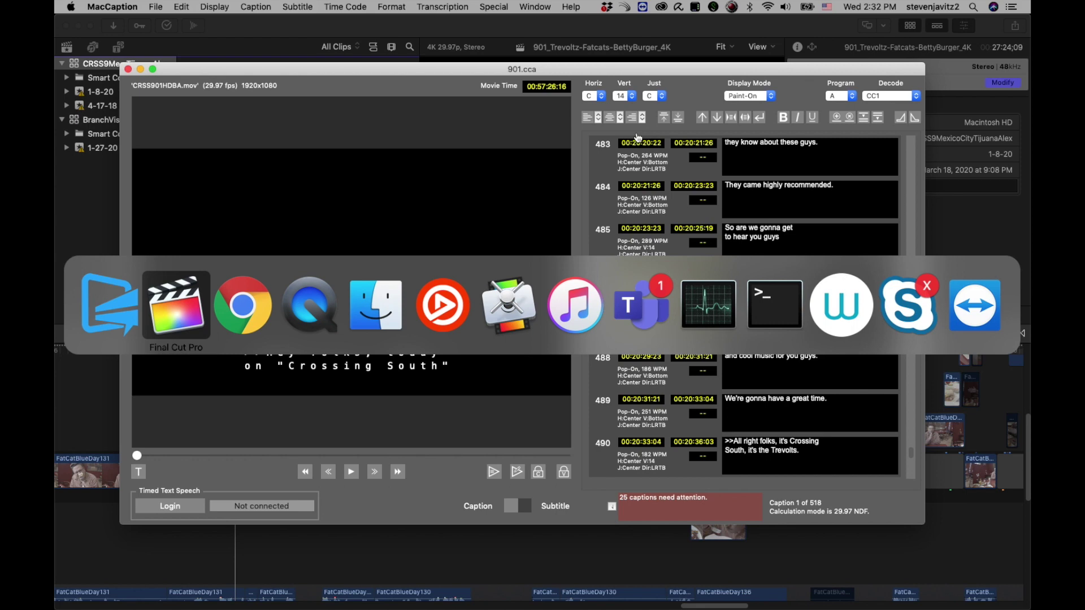
key("super+Tab")
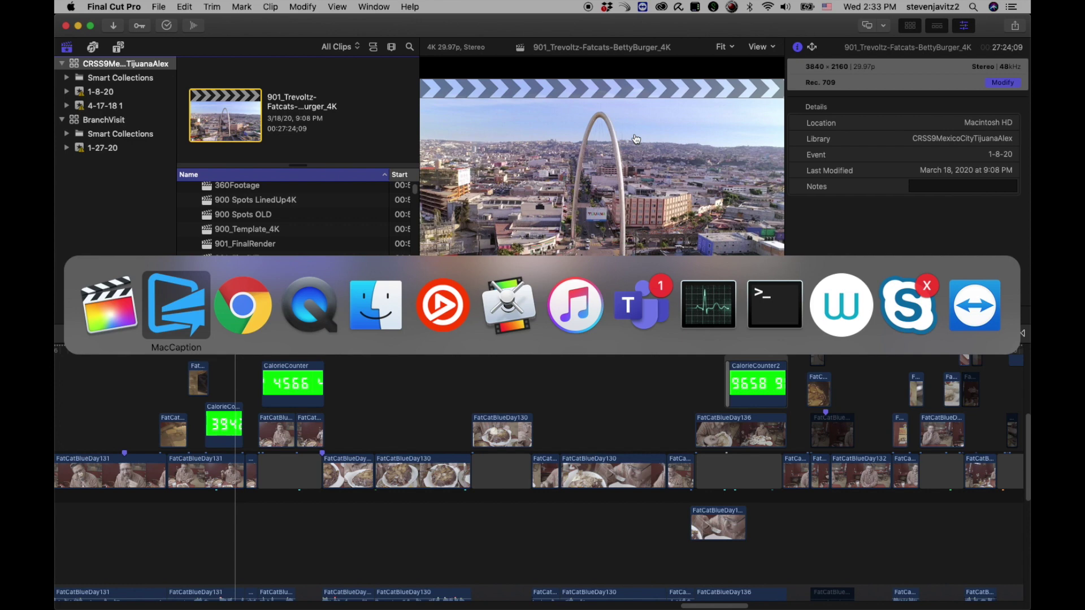
key("super+shift+Tab")
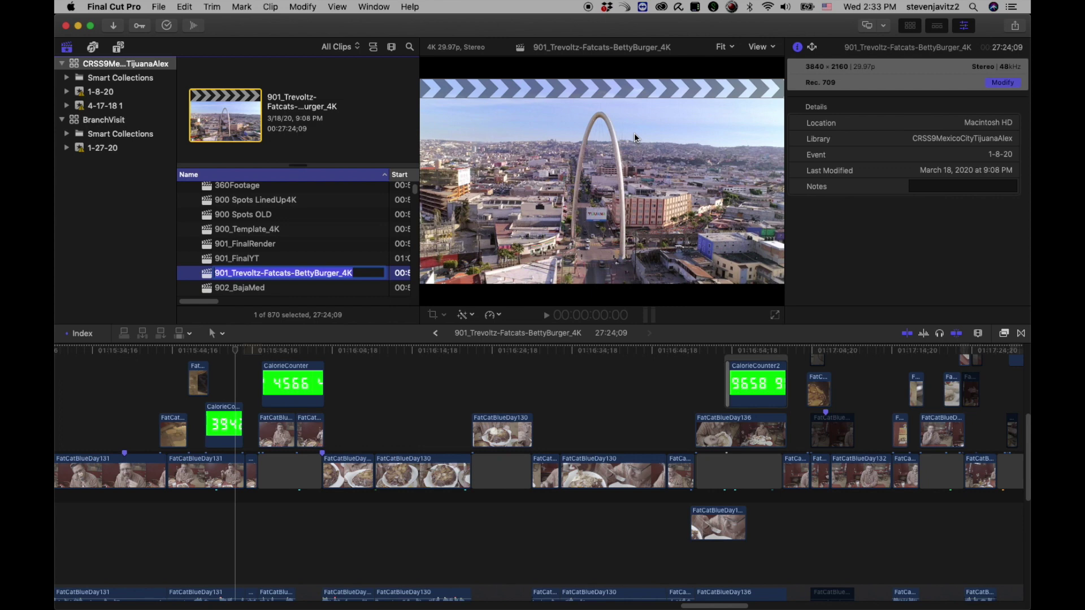
key("super+Tab")
key("super+Tab")
key("super+Tab")
key("super+Tab")
key("super+Tab")
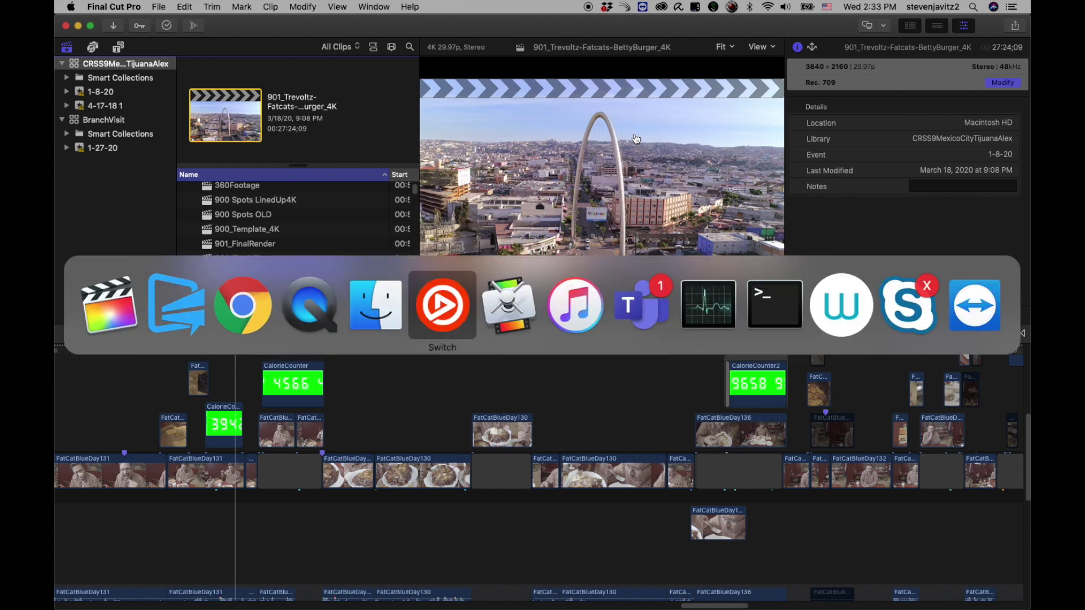
key("super+Tab")
Step: Add CRSS901HDBA.mov to the batch with the Apple ProRes 422 HQ output setting
left_click_drag(637, 114, 724, 61)
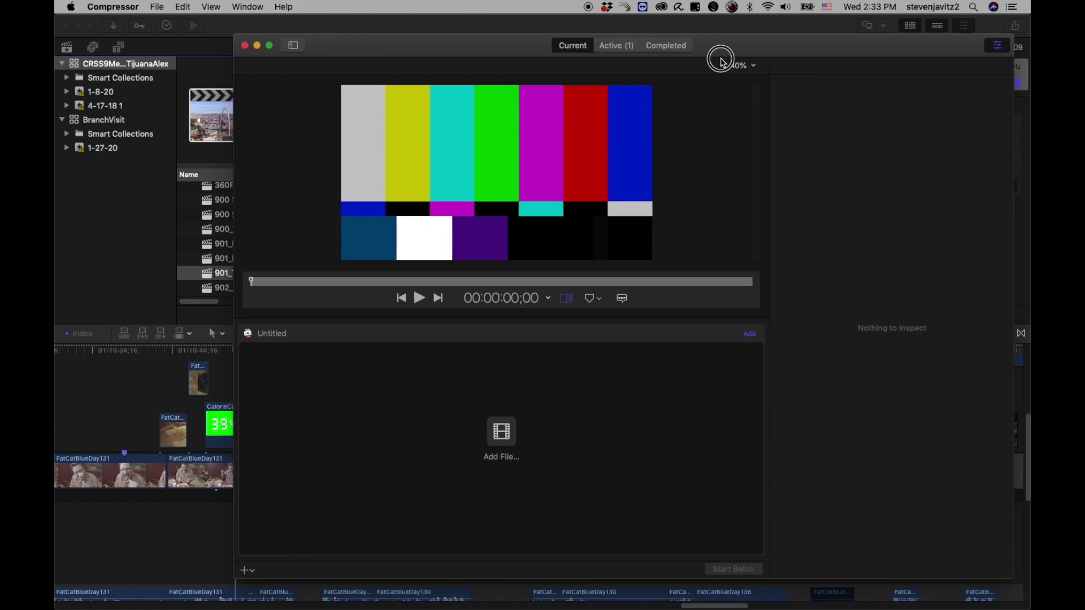
left_click_drag(721, 62, 719, 63)
left_click(508, 445)
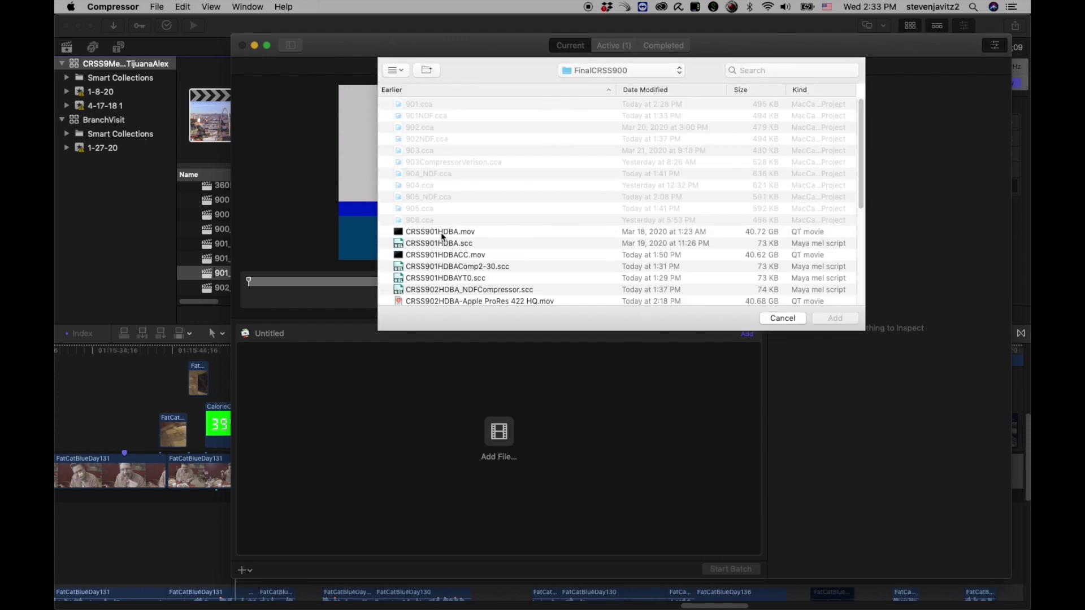
left_click(441, 233)
left_click(832, 318)
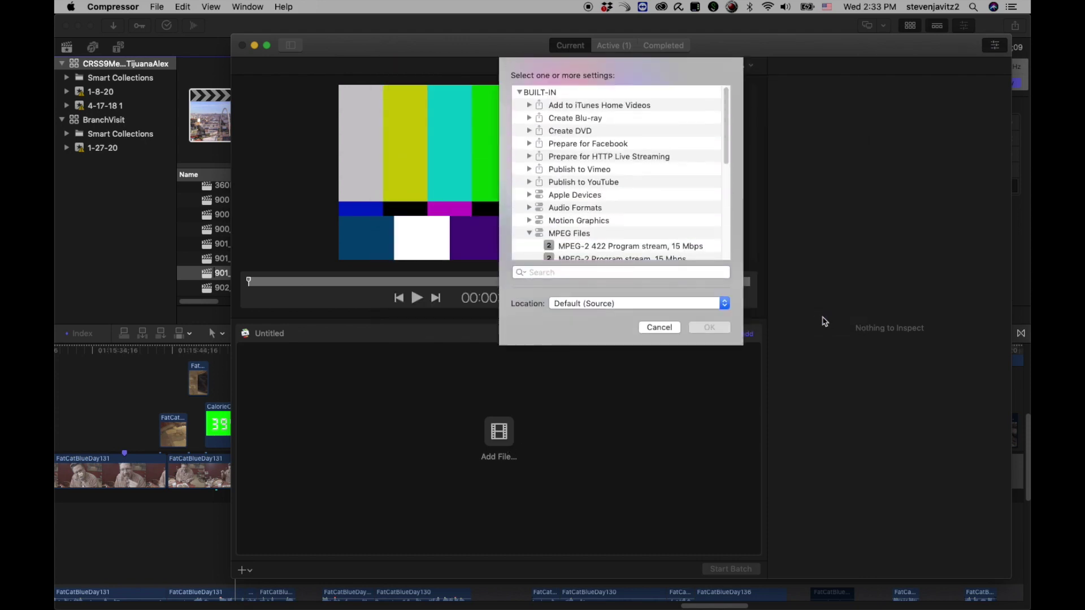
scroll(612, 209, "down", 10)
left_click(594, 125)
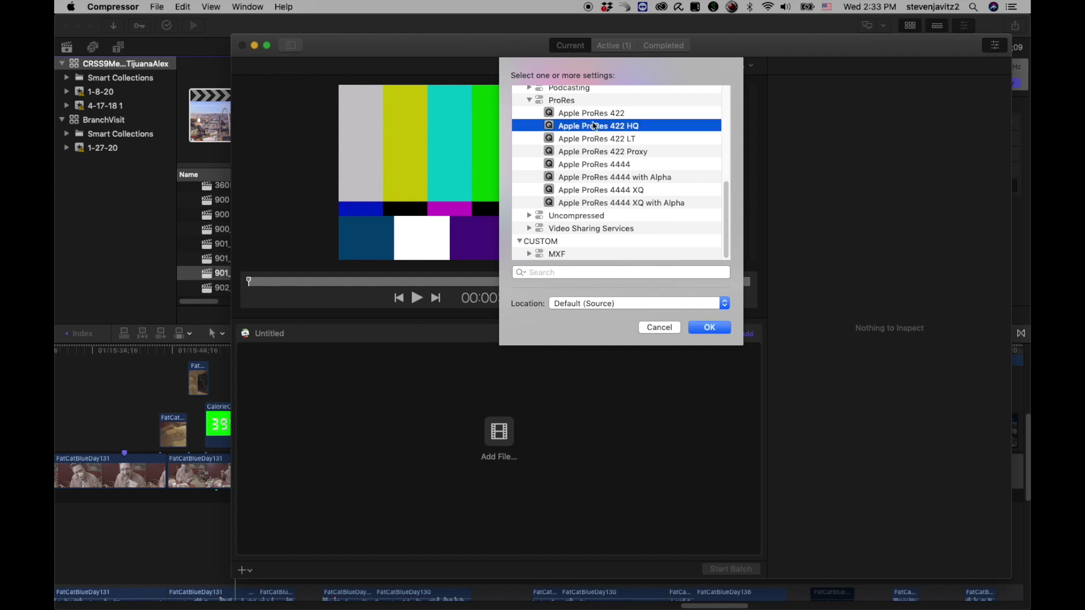
left_click(722, 327)
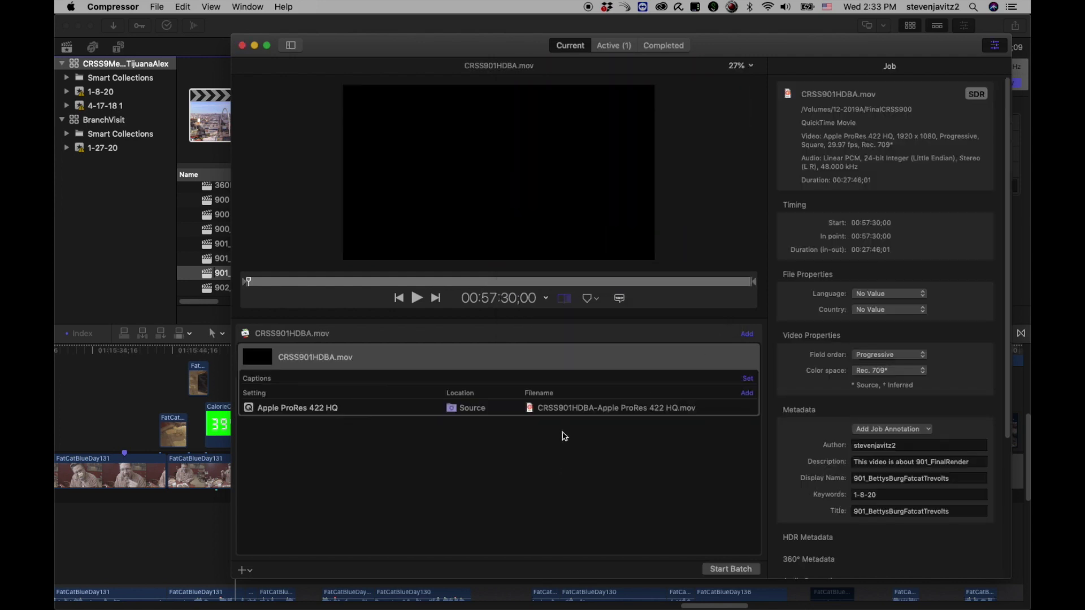
left_click(562, 410)
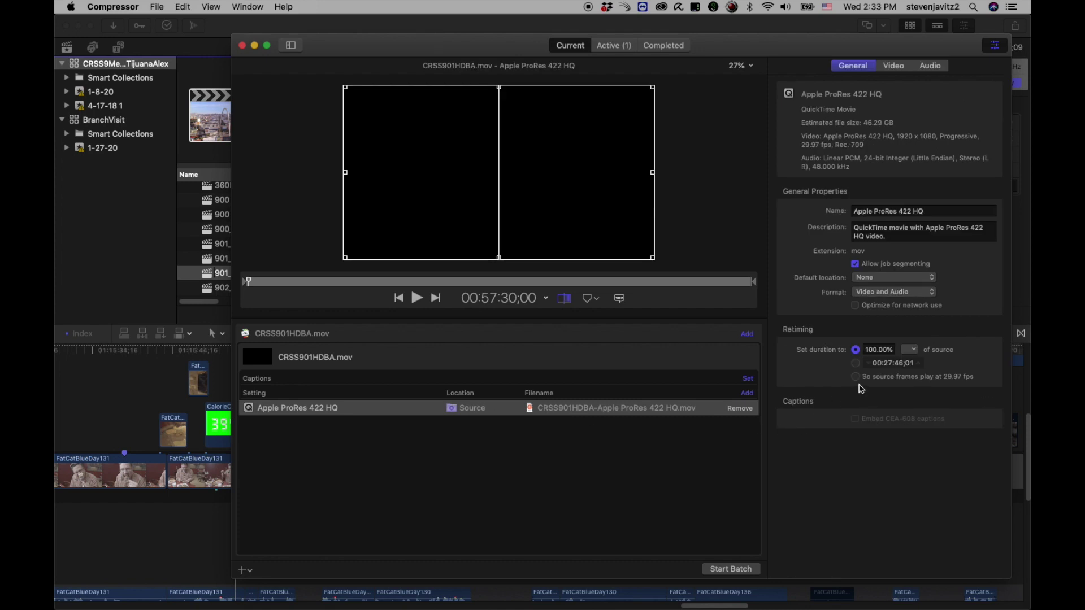
left_click(748, 379)
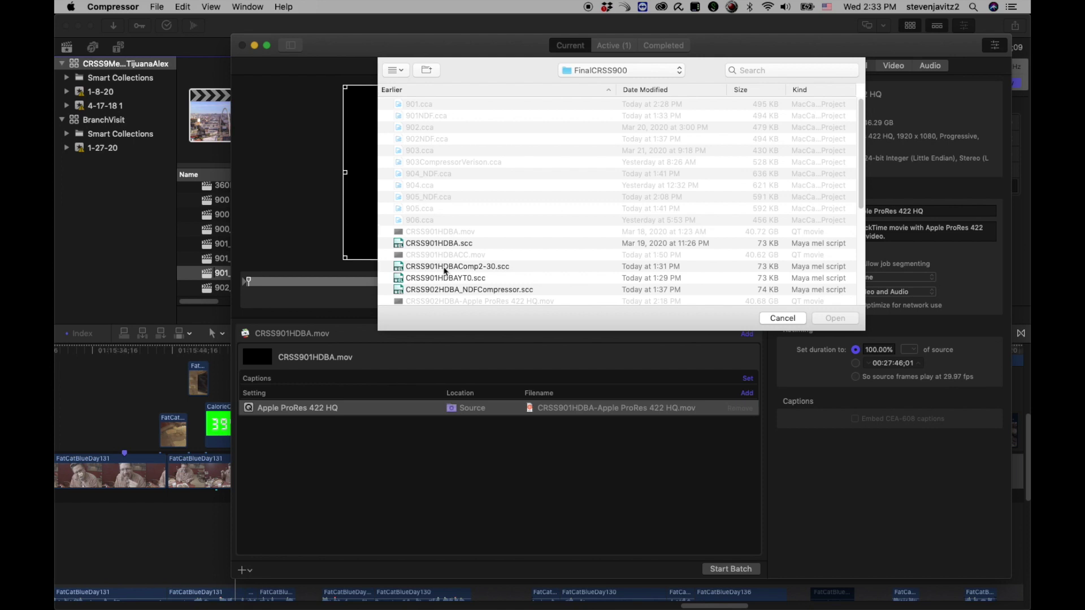
Step: Attach CRSS901HDBAComp2-30.scc as the job's caption file and play the video
left_click(443, 266)
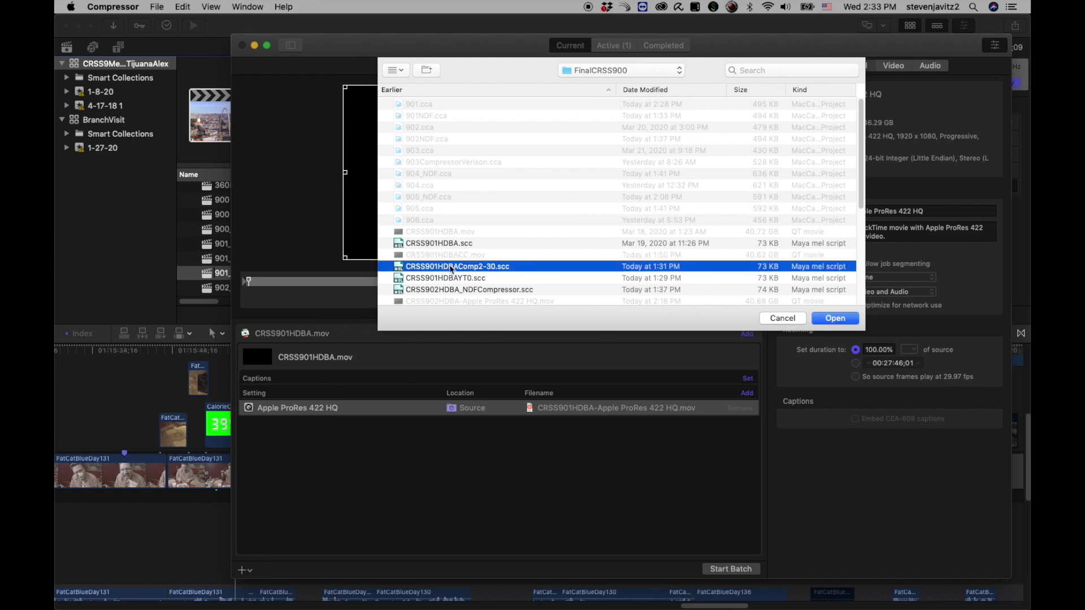
left_click(828, 319)
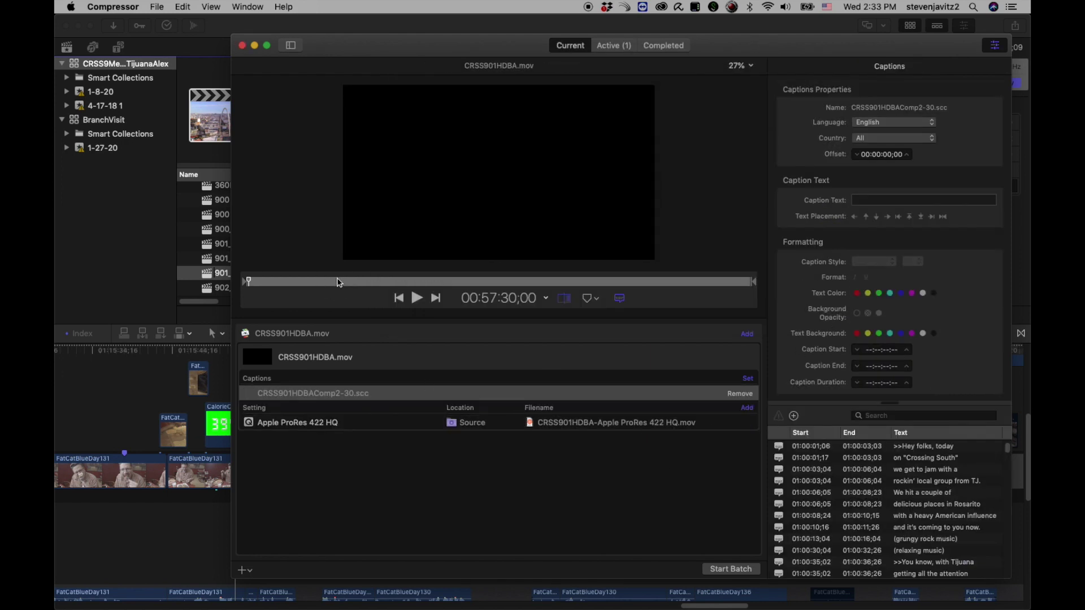
left_click(338, 282)
key("space")
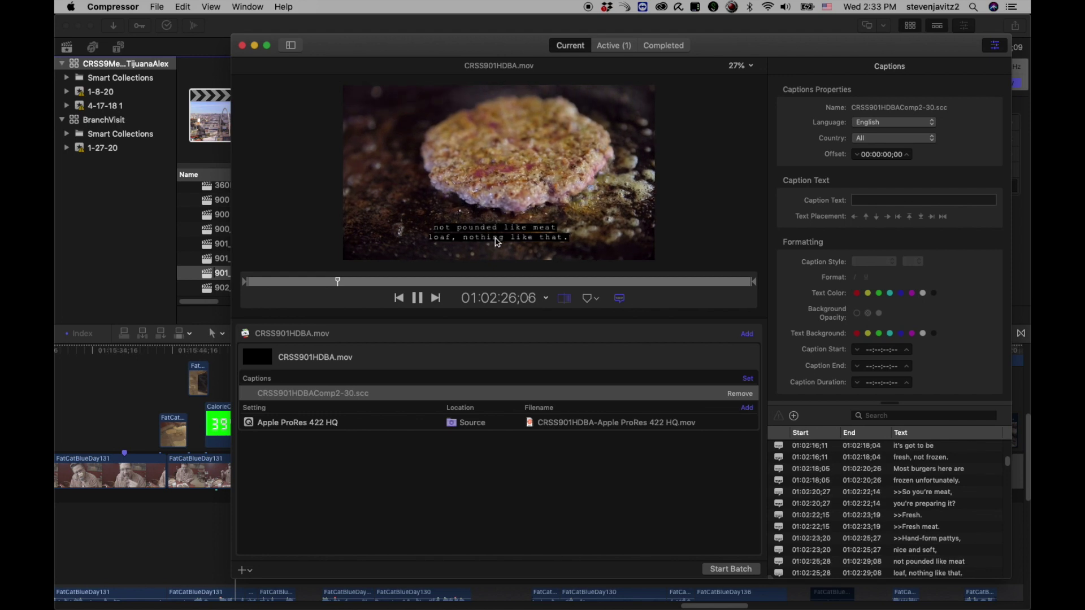
Step: Preview the captions again from about 01:17:12, then show the ProRes 422 HQ output's settings
left_click(417, 298)
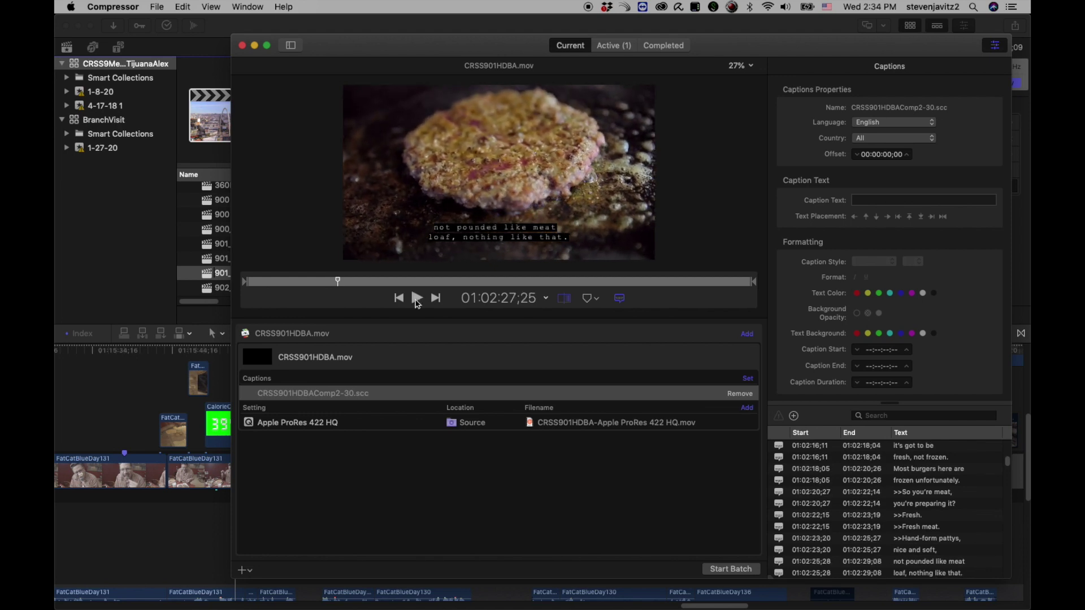
left_click(605, 282)
left_click(417, 298)
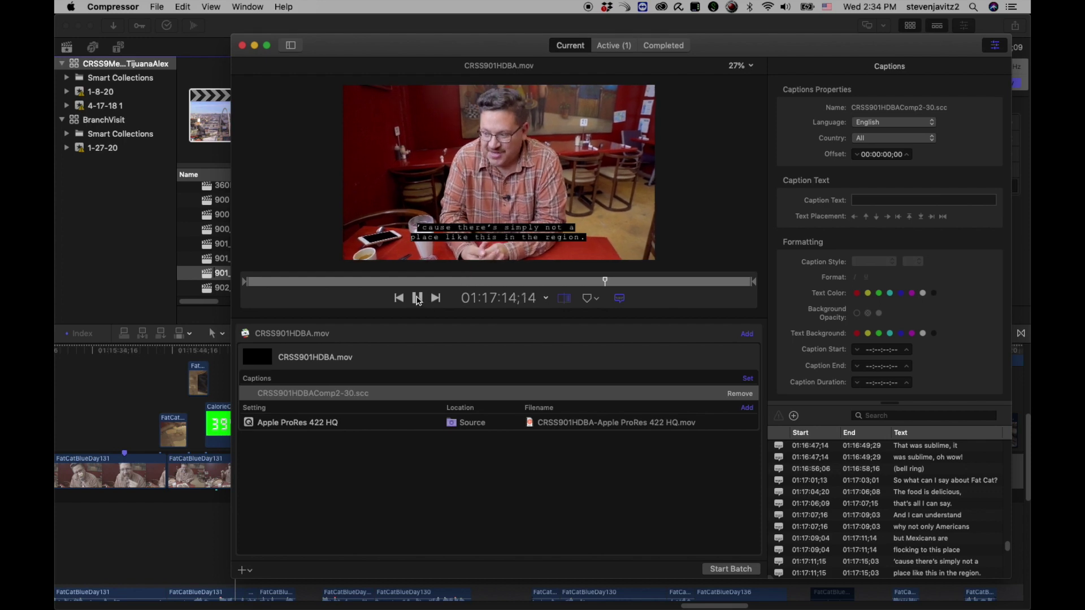
left_click(417, 298)
left_click(606, 478)
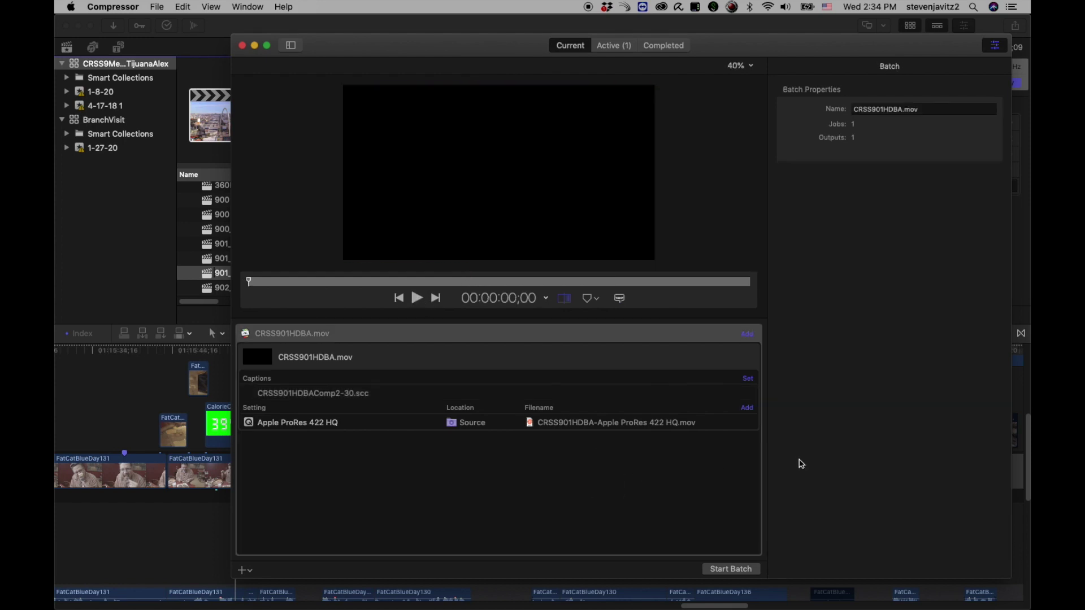
left_click(586, 429)
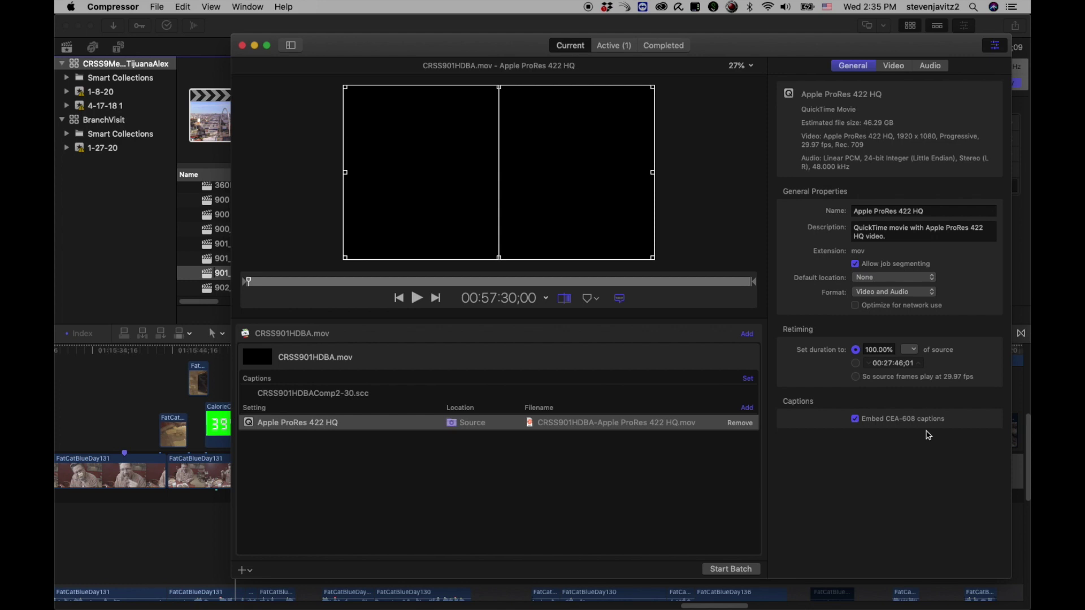
Step: Reposition the Compressor window and switch away to another application
left_click_drag(378, 49, 290, 44)
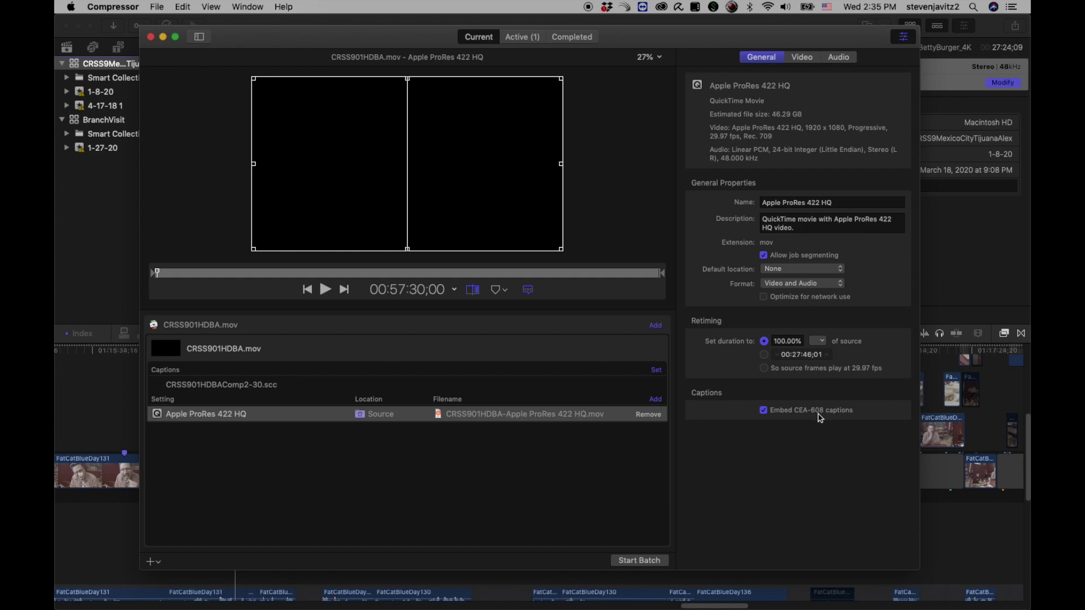
key("super+Tab")
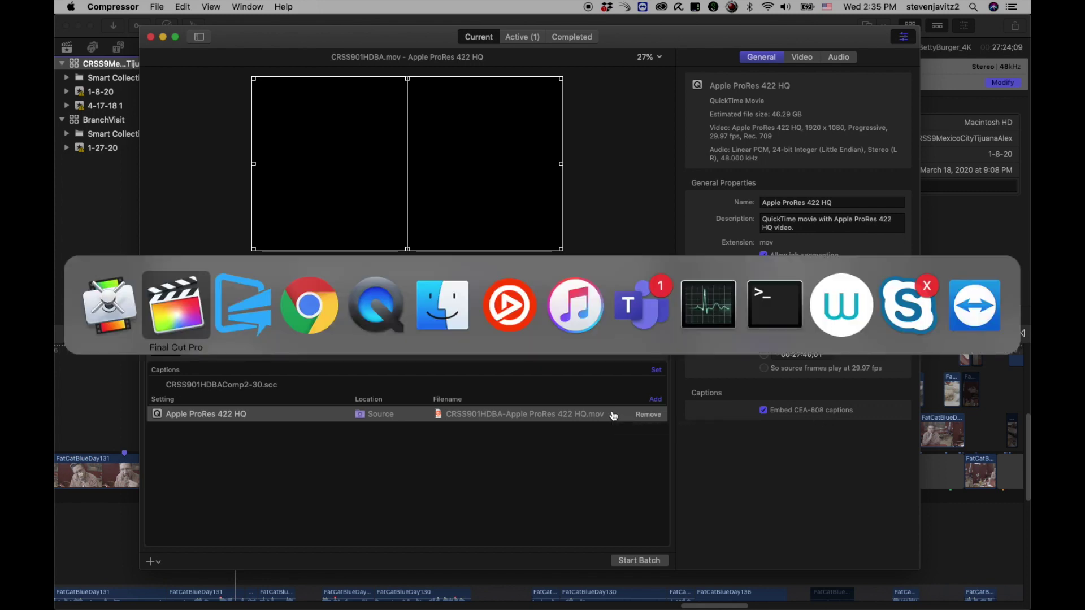
Step: Open the Telestream Episode product page in Chrome and move it aside
key("super+Tab")
key("super+Tab")
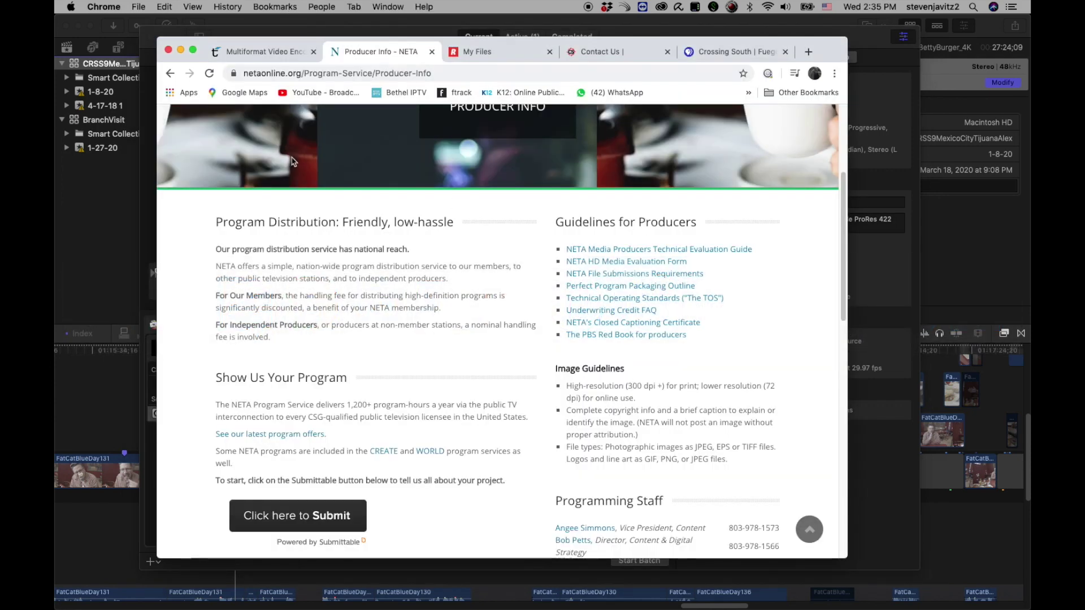
left_click(264, 51)
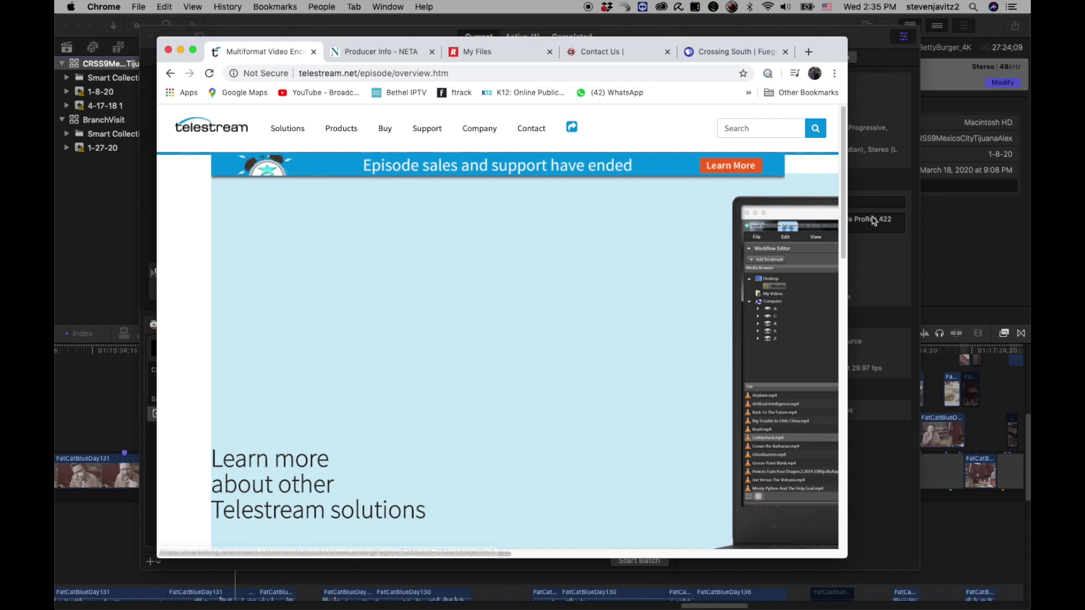
left_click_drag(846, 210, 831, 180)
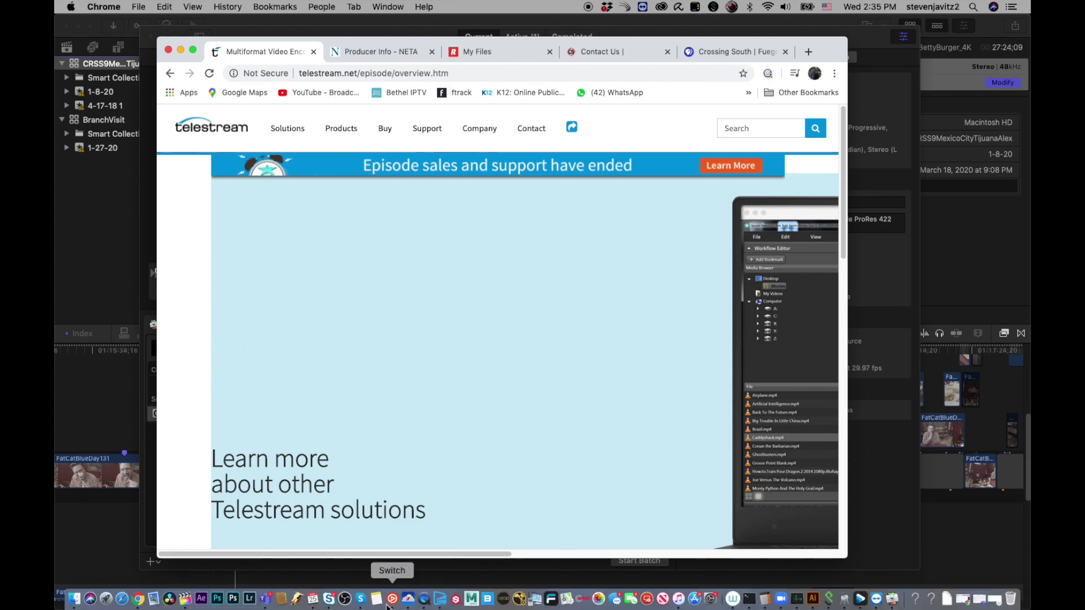
Step: Bring the CRSS901HDBACC.mov and CRSS114HDBA-02.mxf Switch players to the front and arrange them
left_click(391, 601)
left_click_drag(389, 73, 216, 133)
left_click_drag(390, 96, 344, 72)
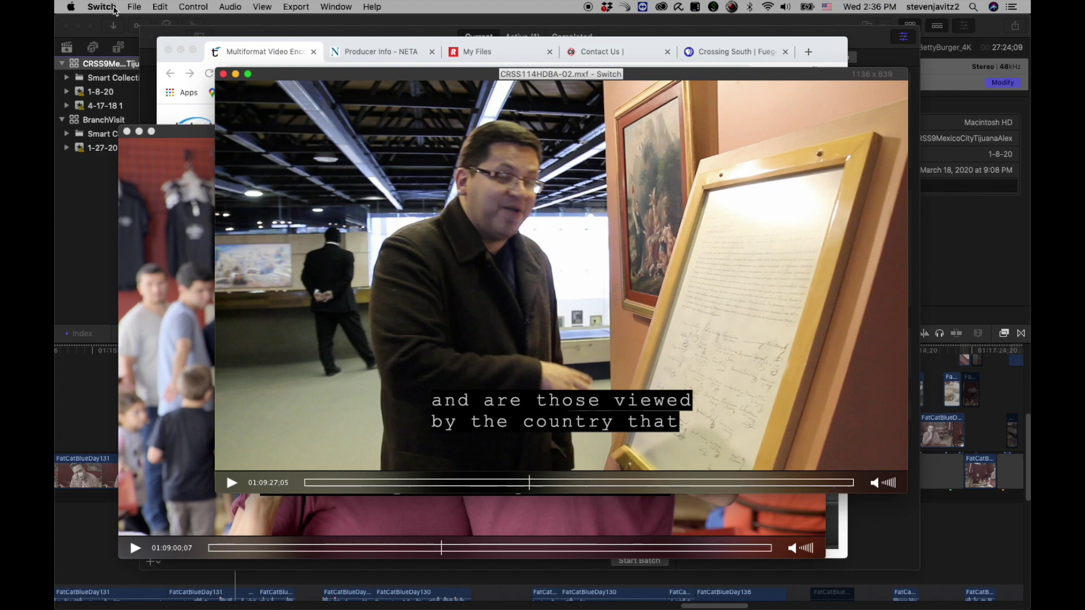
Step: Arrange the Switch player windows, glancing at the Compressor job with embedded captions
left_click(115, 7)
left_click(192, 7)
left_click_drag(347, 75, 407, 90)
left_click_drag(197, 131, 281, 82)
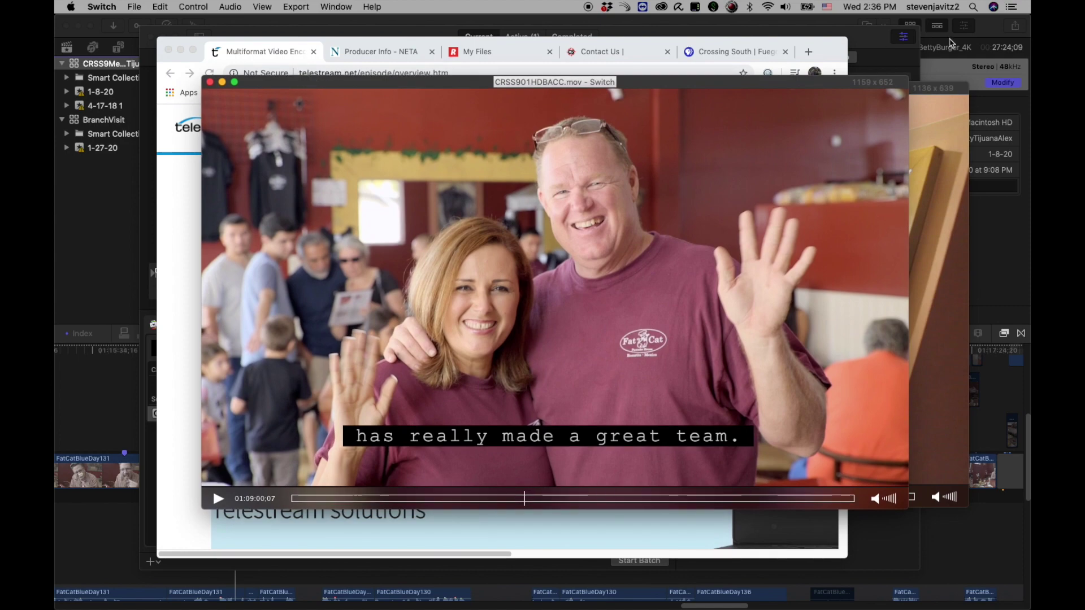
left_click(870, 43)
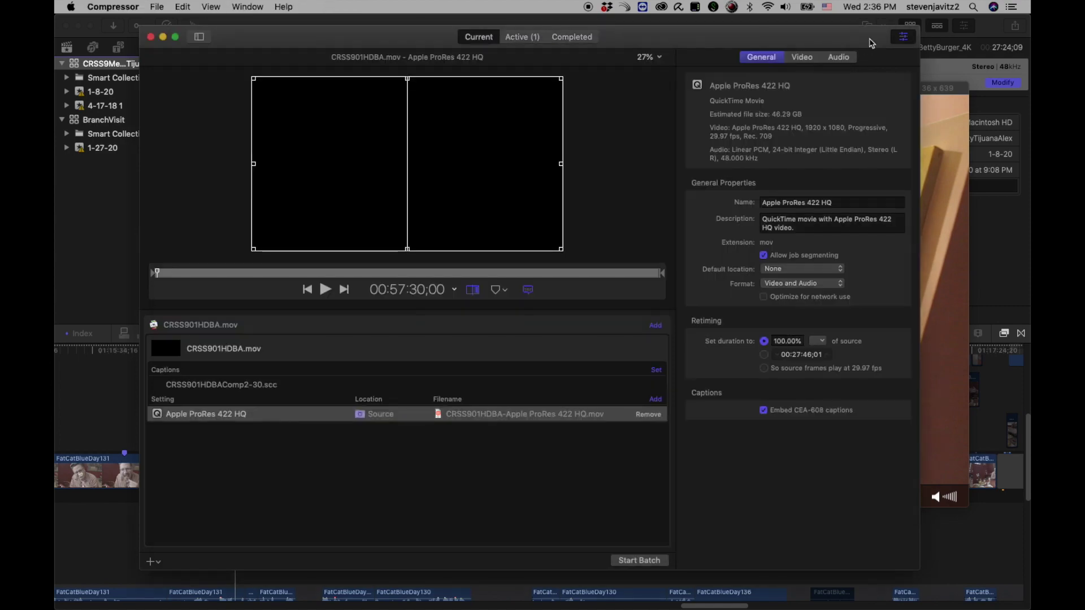
key("super+Tab")
left_click_drag(417, 80, 381, 81)
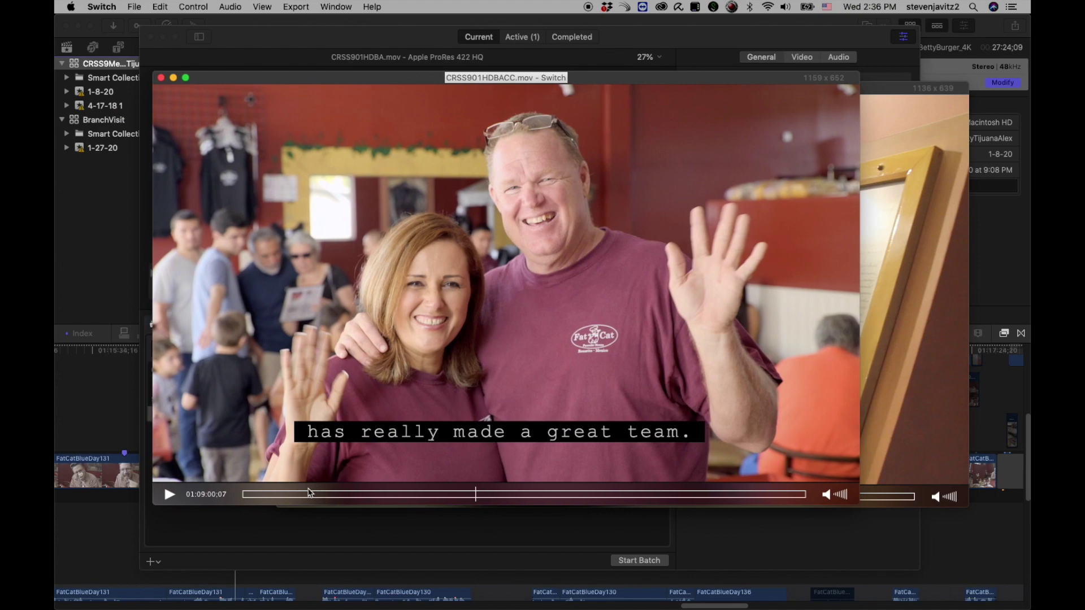
Step: Play CRSS901HDBACC.mov to 01:09:10:11 to confirm its captions appear, then pause
left_click(169, 495)
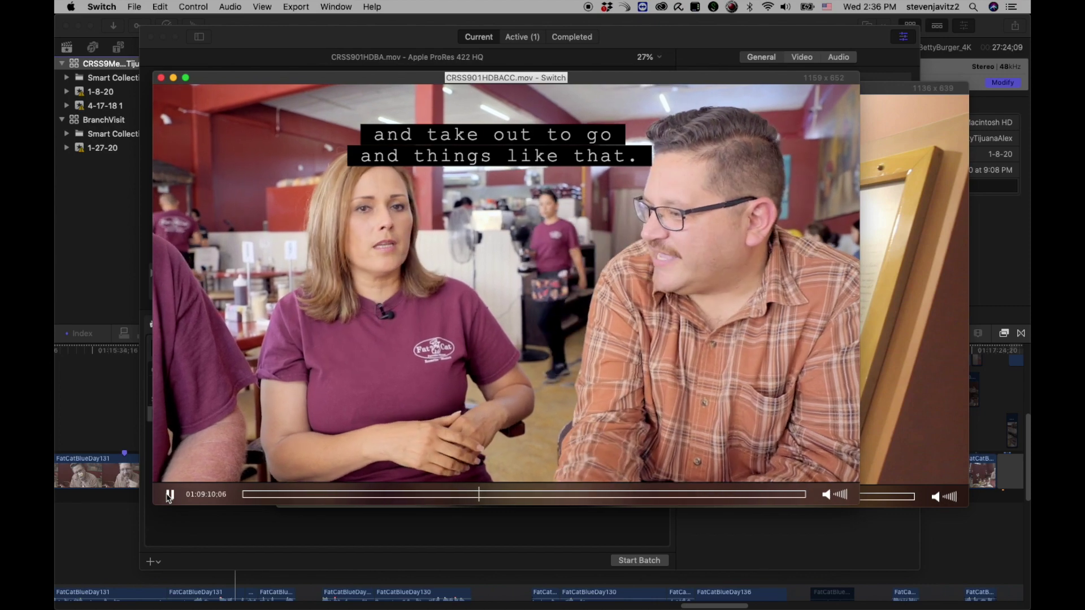
left_click(169, 495)
left_click(239, 6)
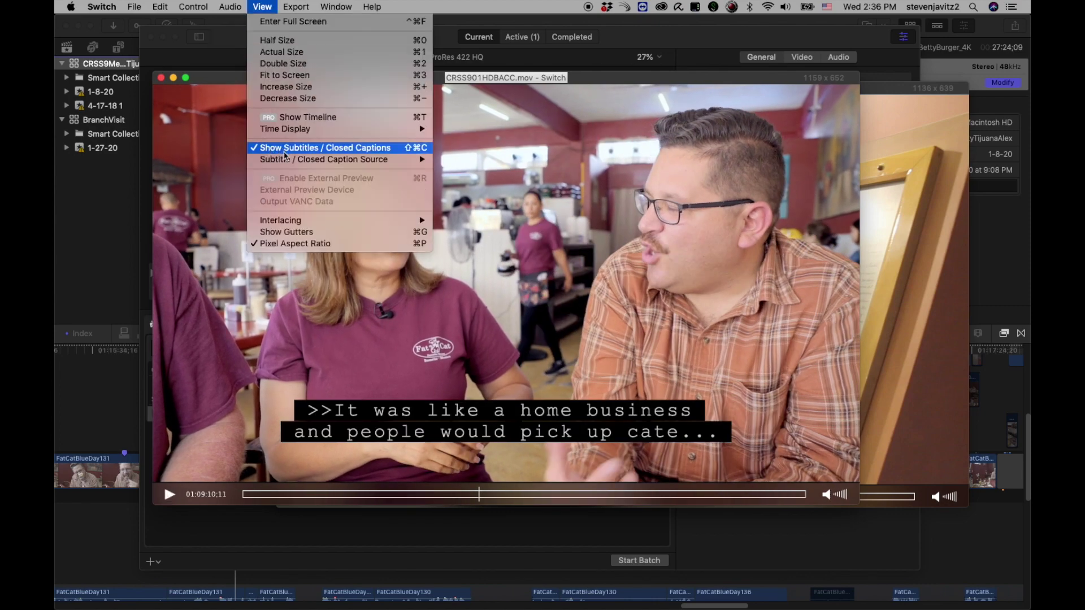
Step: Set the caption source to CEA-708 Service 1 and play briefly to check for captions
mouse_move(290, 164)
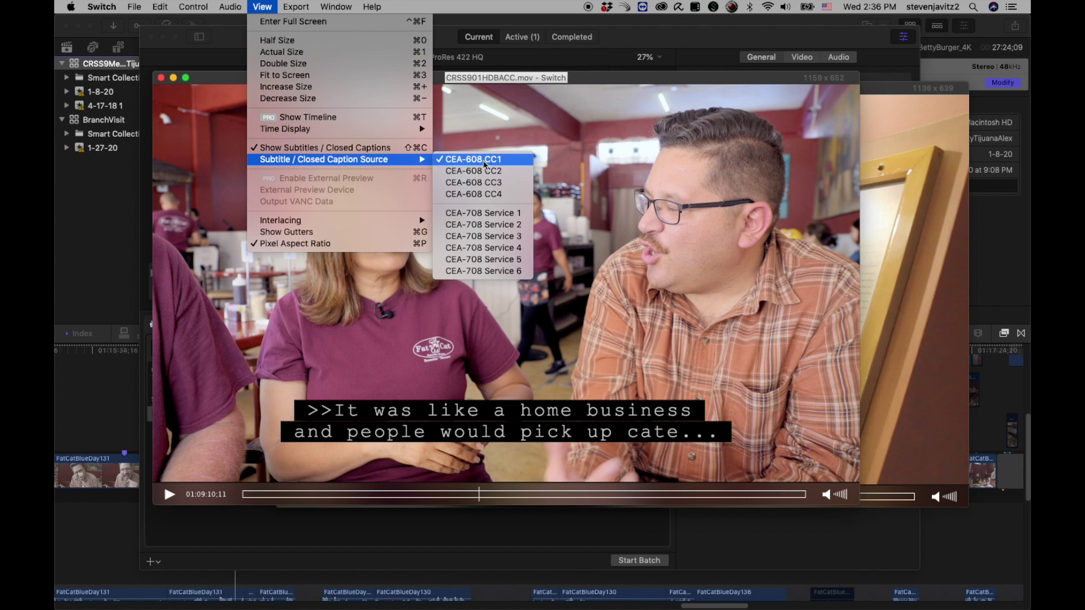
left_click(483, 213)
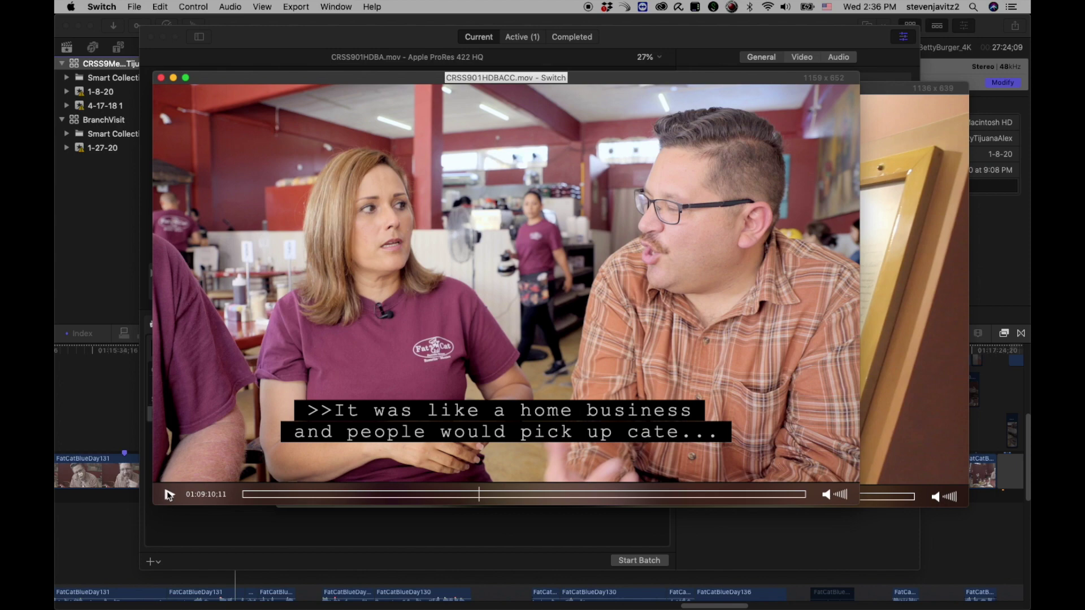
left_click(168, 495)
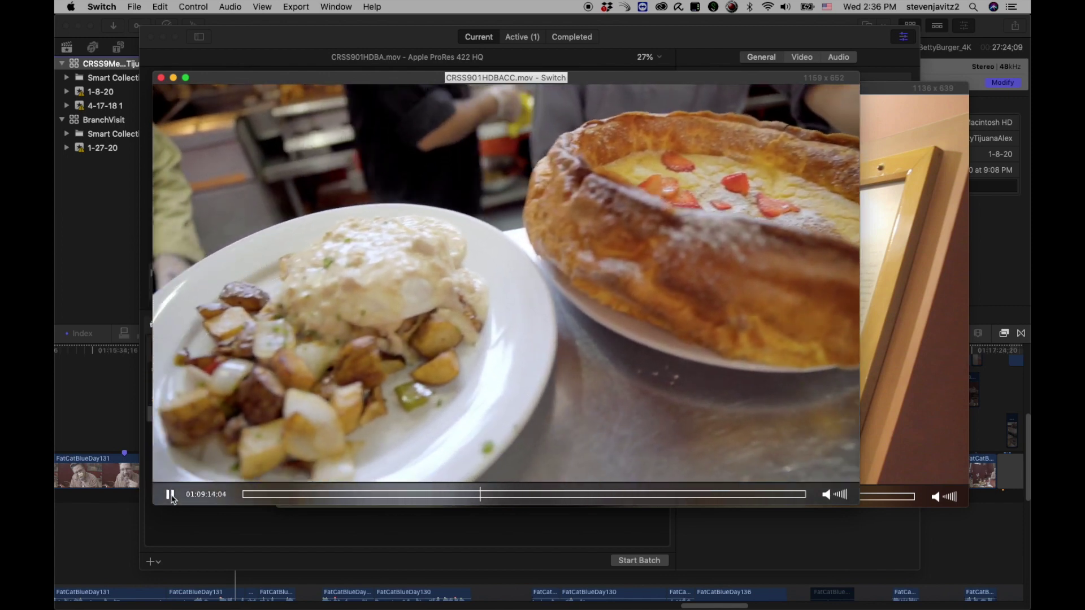
key("space")
Step: Switch back to CEA-608 CC1 and play to 01:09:16:28, showing "Hey, are you open right now?"
left_click(225, 7)
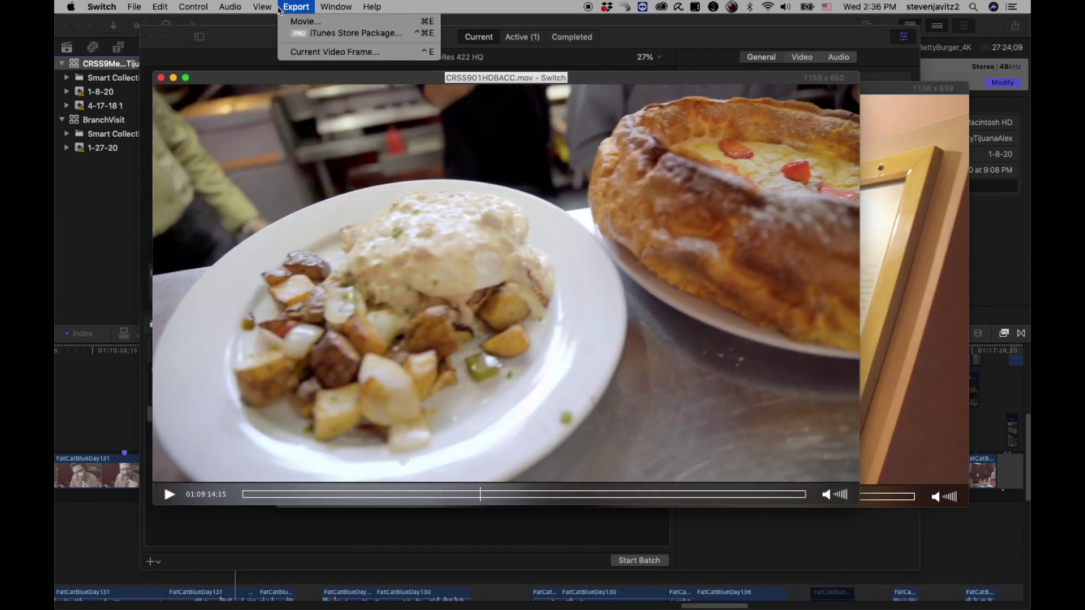
mouse_move(262, 7)
left_click(446, 161)
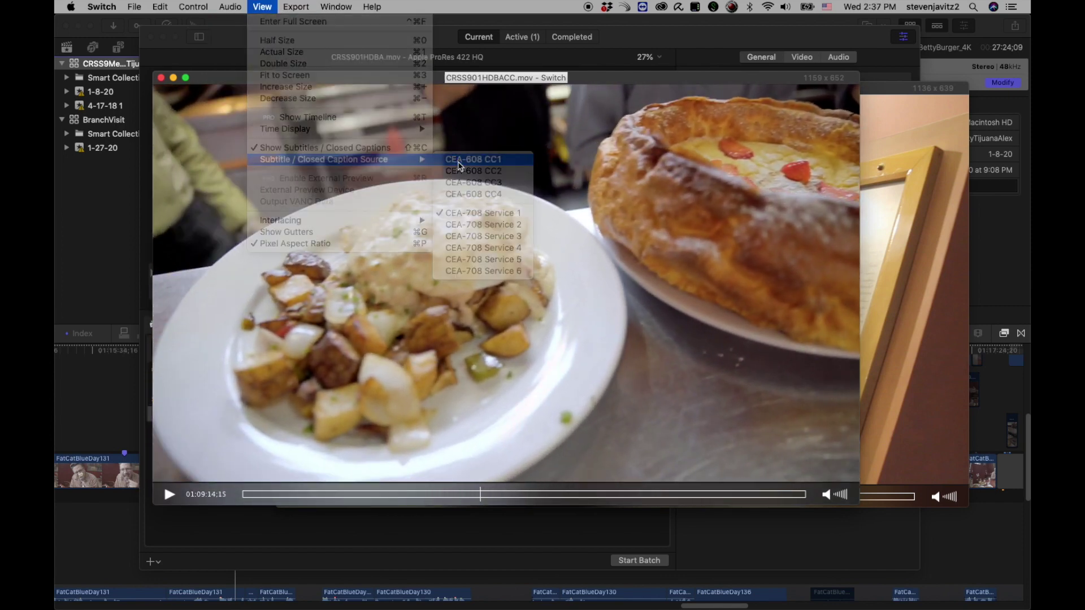
left_click(169, 495)
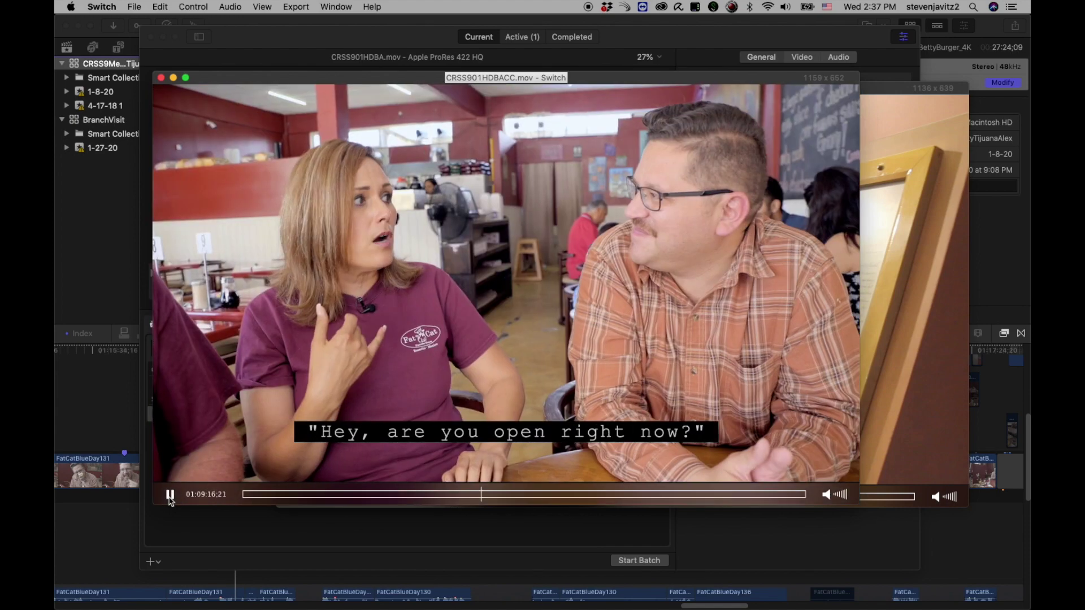
left_click(169, 497)
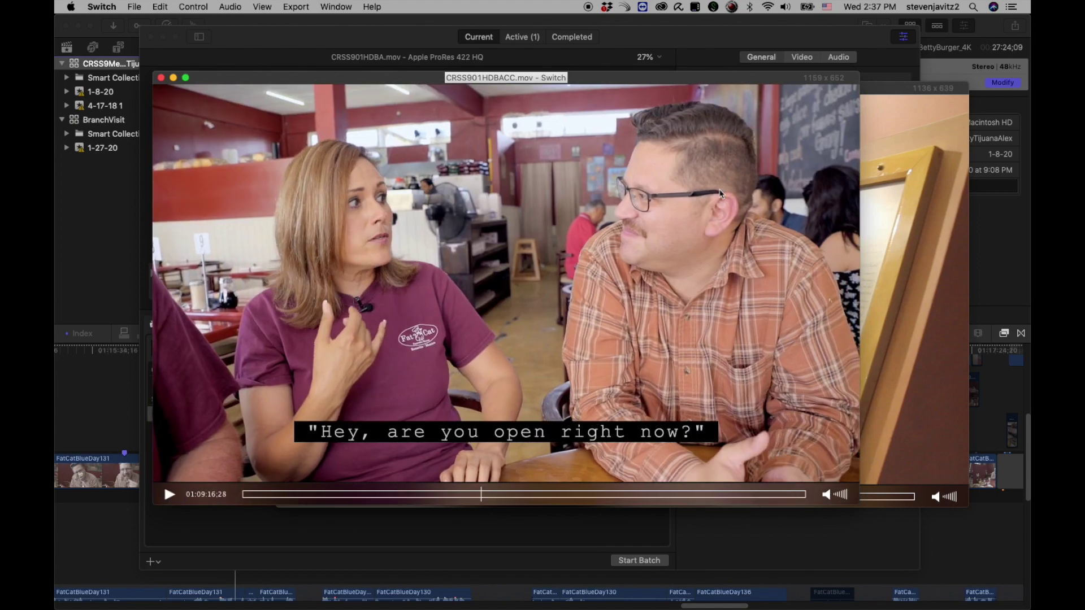
Step: Bring the CRSS114HDBA-02.mxf player forward and set its caption source to CEA-608 CC1
left_click_drag(879, 92, 805, 69)
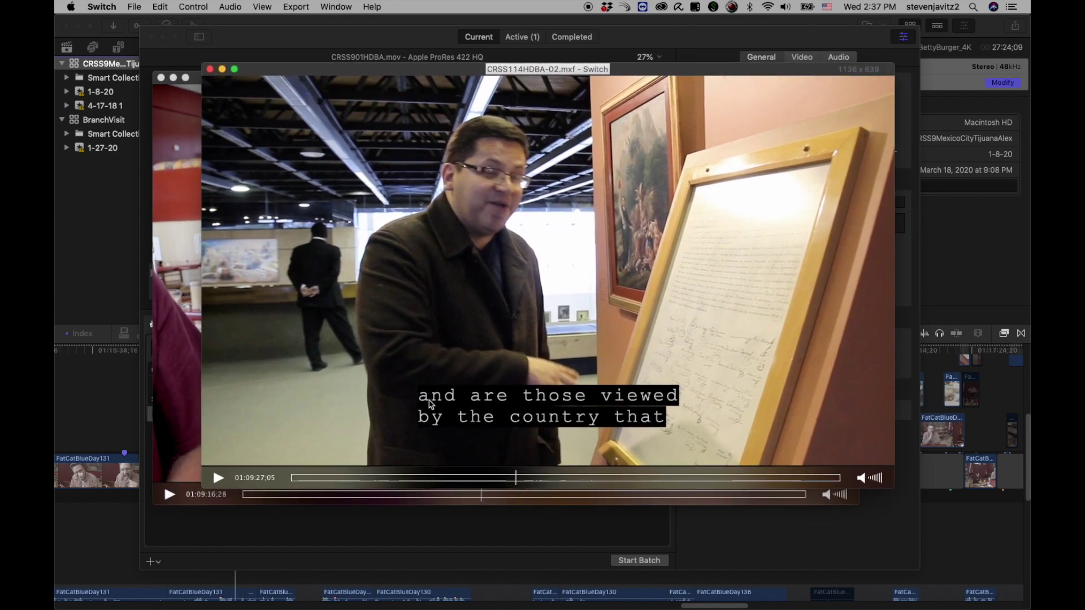
left_click_drag(281, 80, 261, 89)
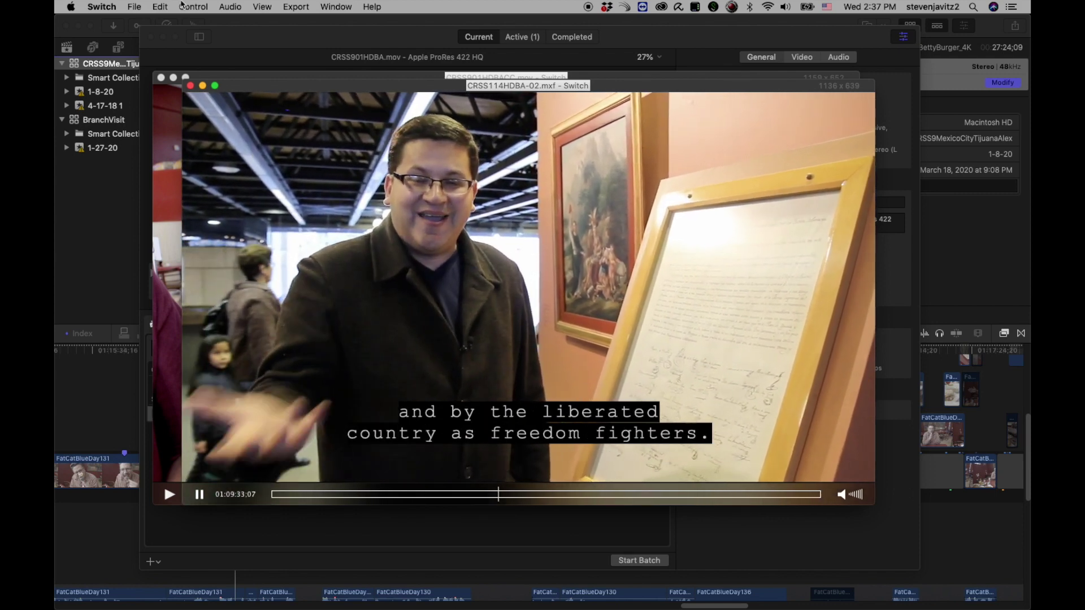
left_click(269, 8)
mouse_move(362, 160)
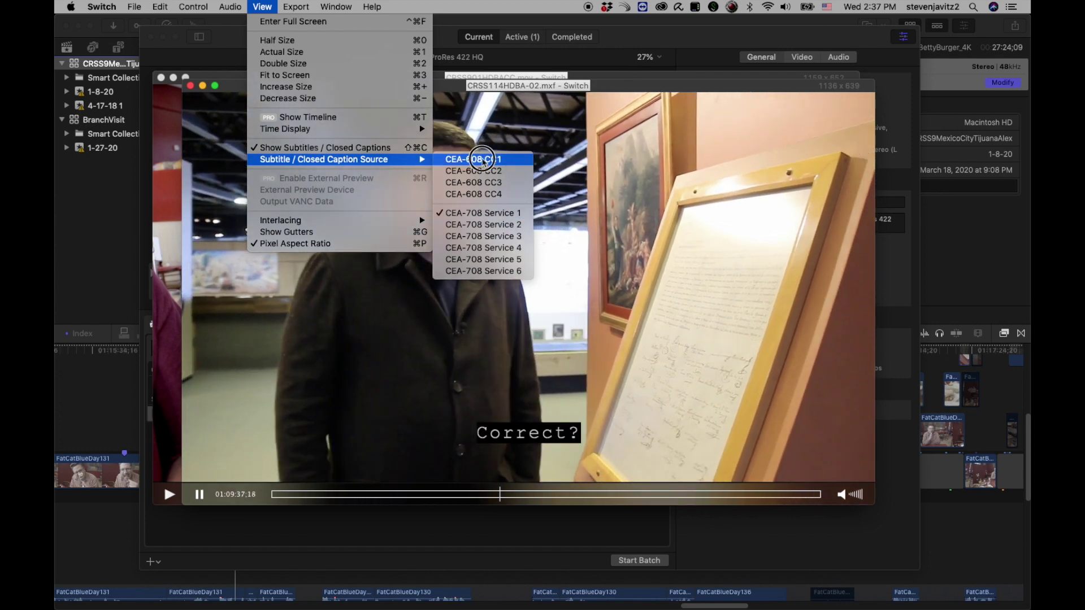
left_click(483, 160)
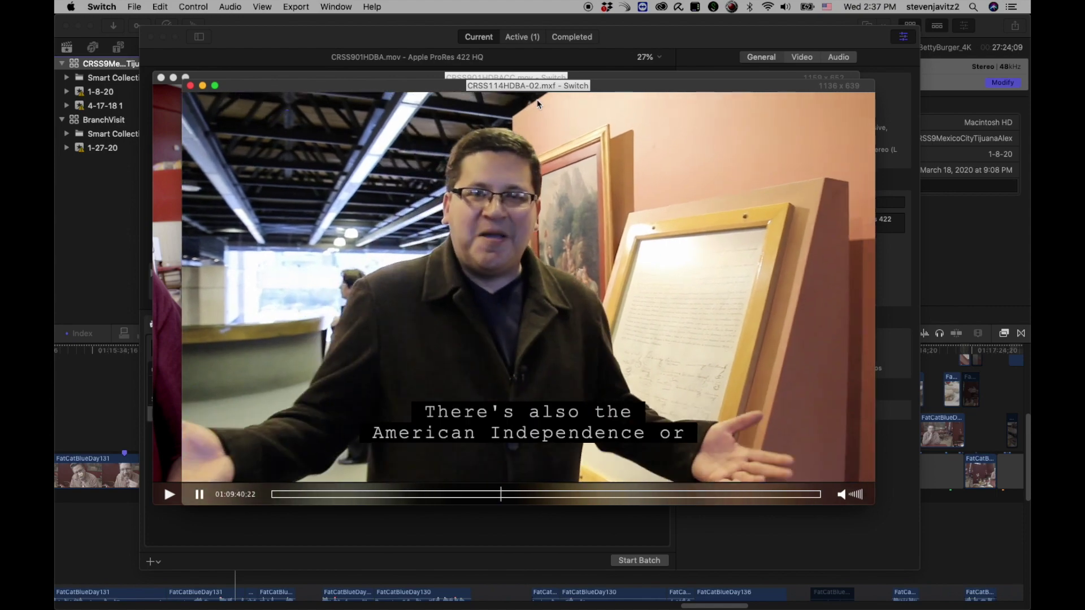
Step: Open the Inspector for CRSS114HDBA-02.mxf, listing its two PCM audio tracks
left_click_drag(608, 86, 606, 91)
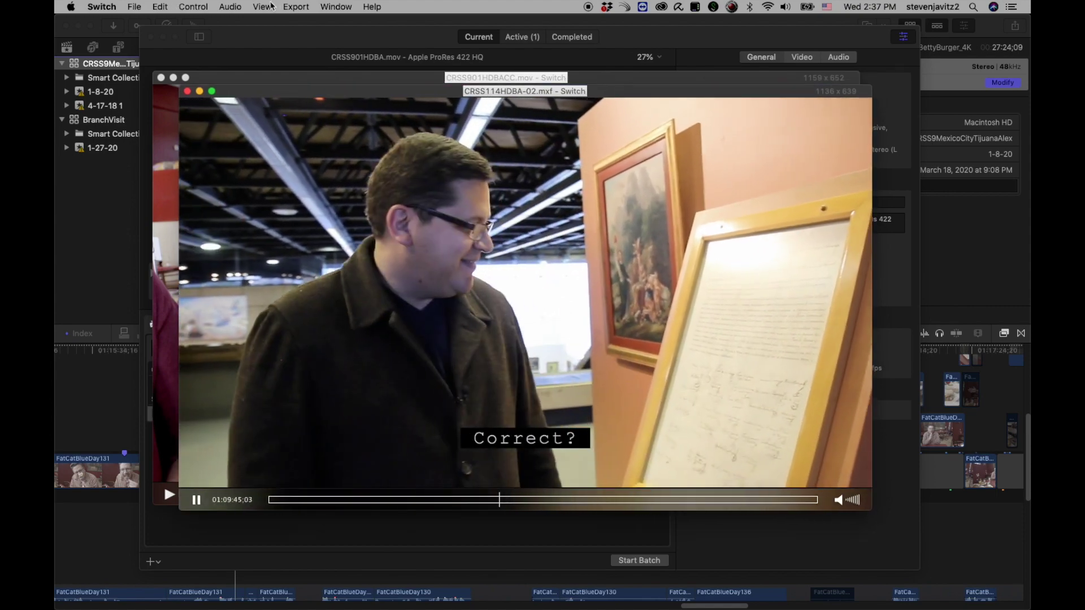
left_click(296, 6)
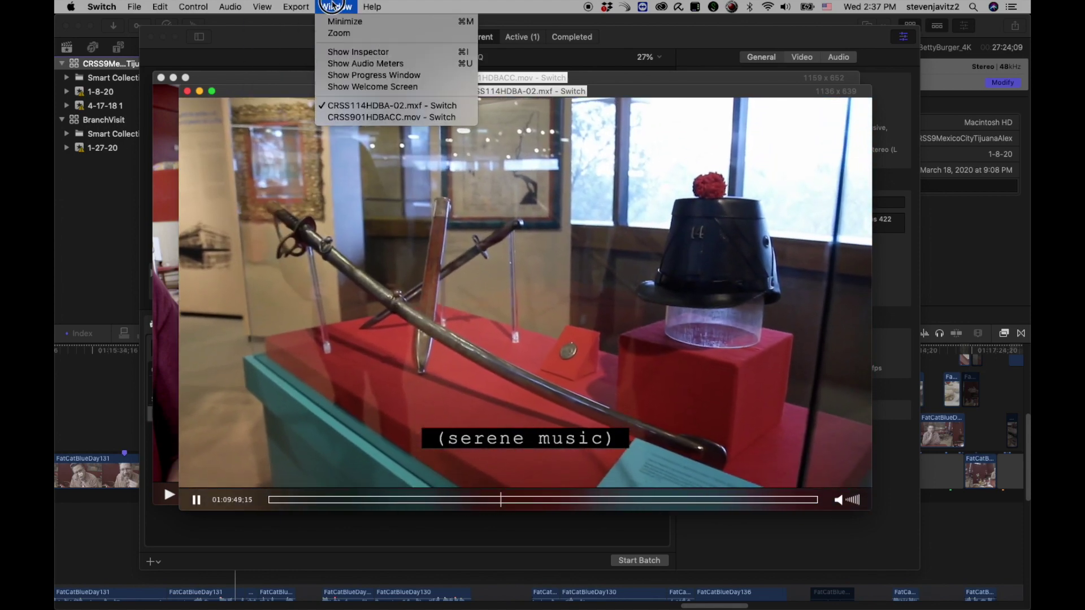
left_click(356, 49)
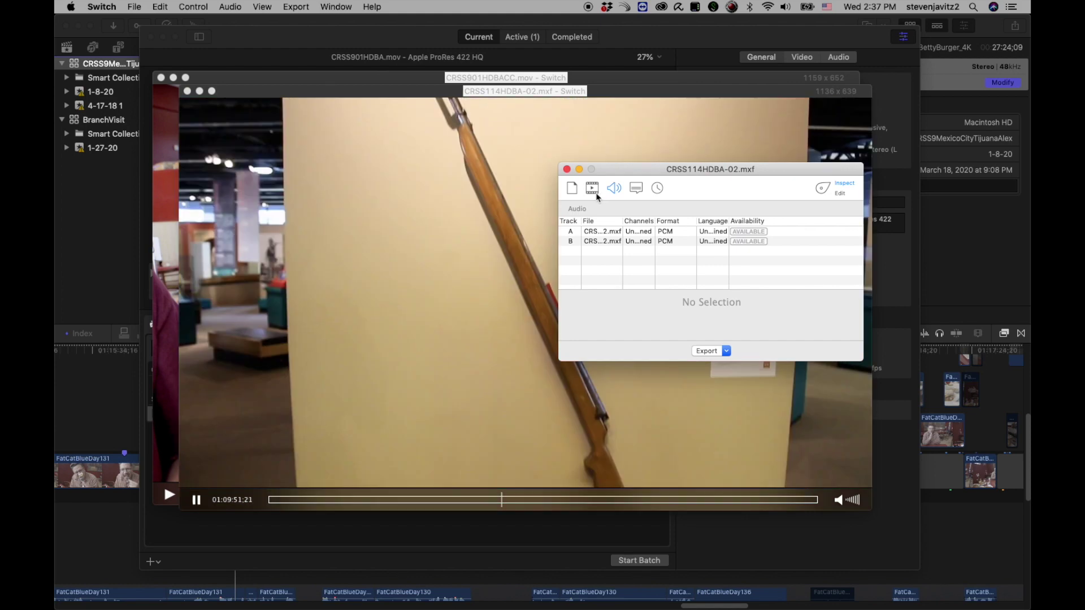
Step: Check CRSS114HDBA-02.mxf's Video (XDCAM HD422, 1080i60) and File details, then close its player
left_click(592, 188)
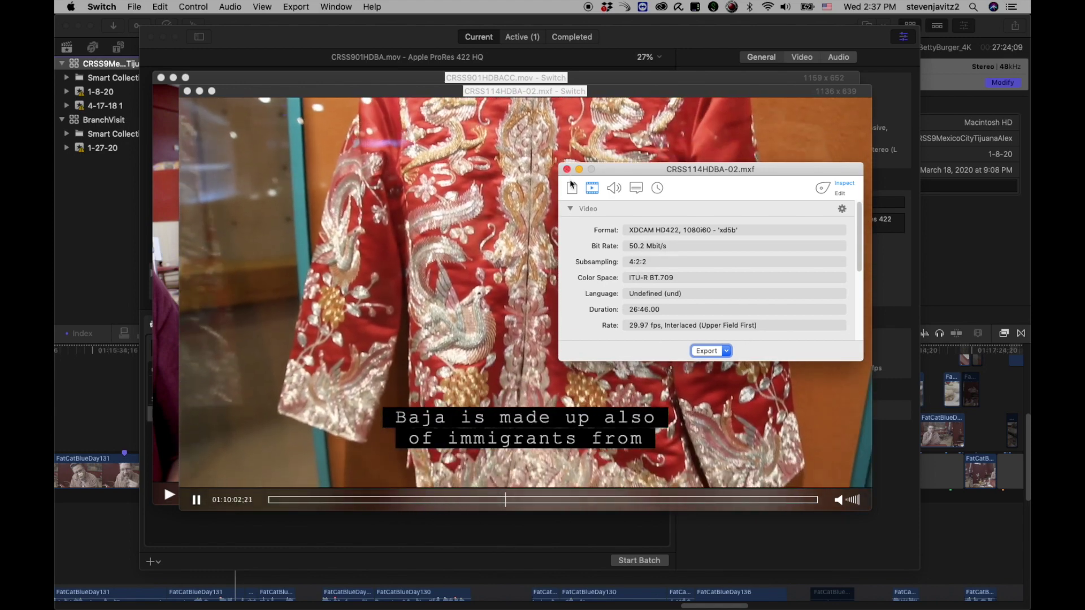
left_click(572, 188)
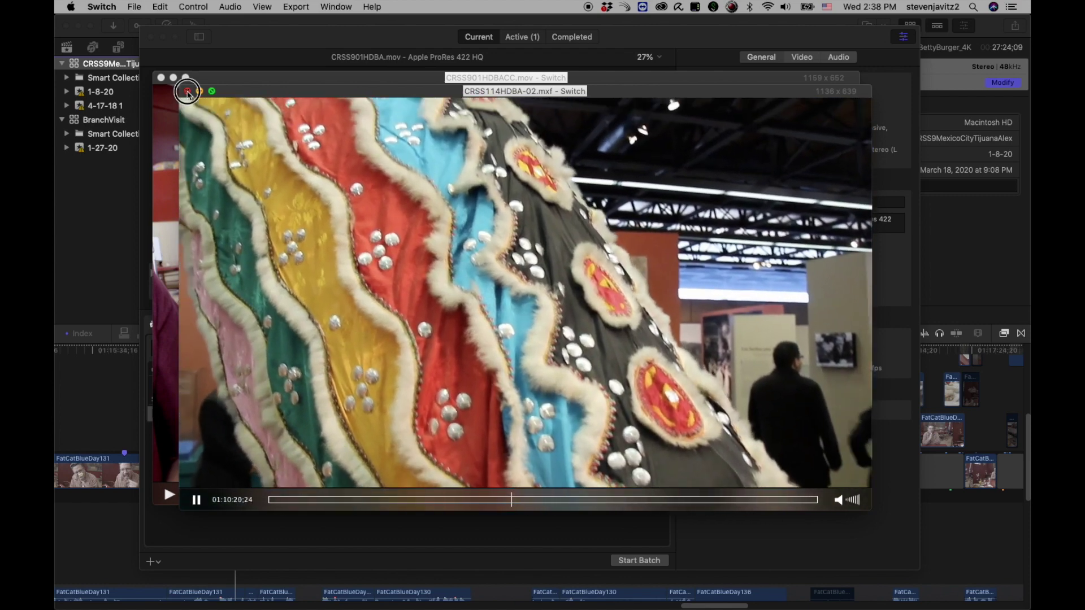
left_click(187, 92)
left_click_drag(211, 80, 217, 93)
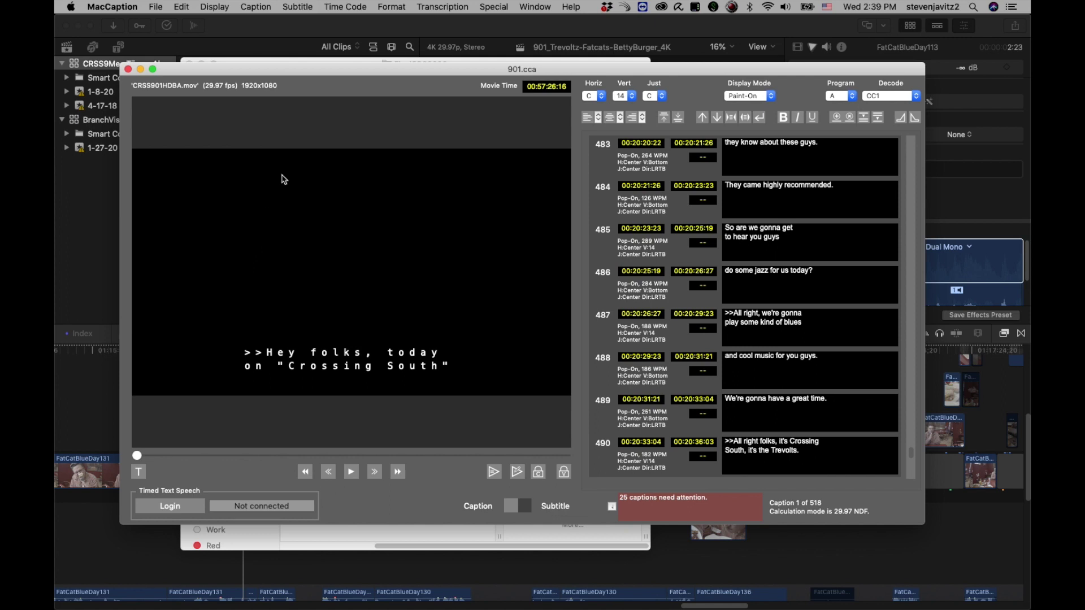
Step: Switch to MacCaption's 901.cca project, 518 captions in 29.97 NDF time code
key("super+Tab")
key("super+Tab")
key("super+Tab")
key("super+Tab")
key("super+Tab")
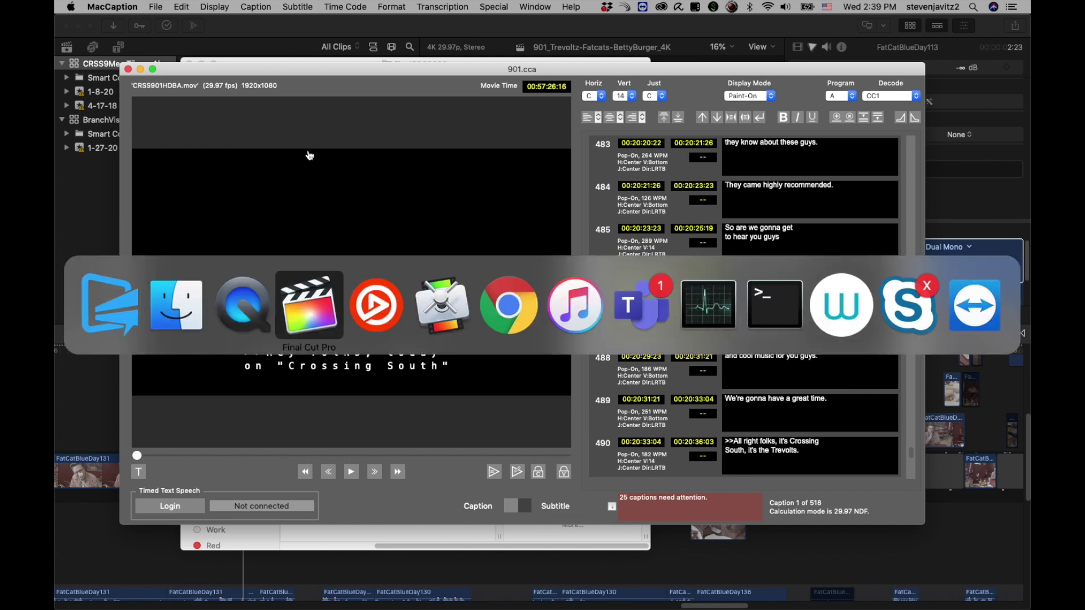
key("super+Tab")
left_click(591, 52)
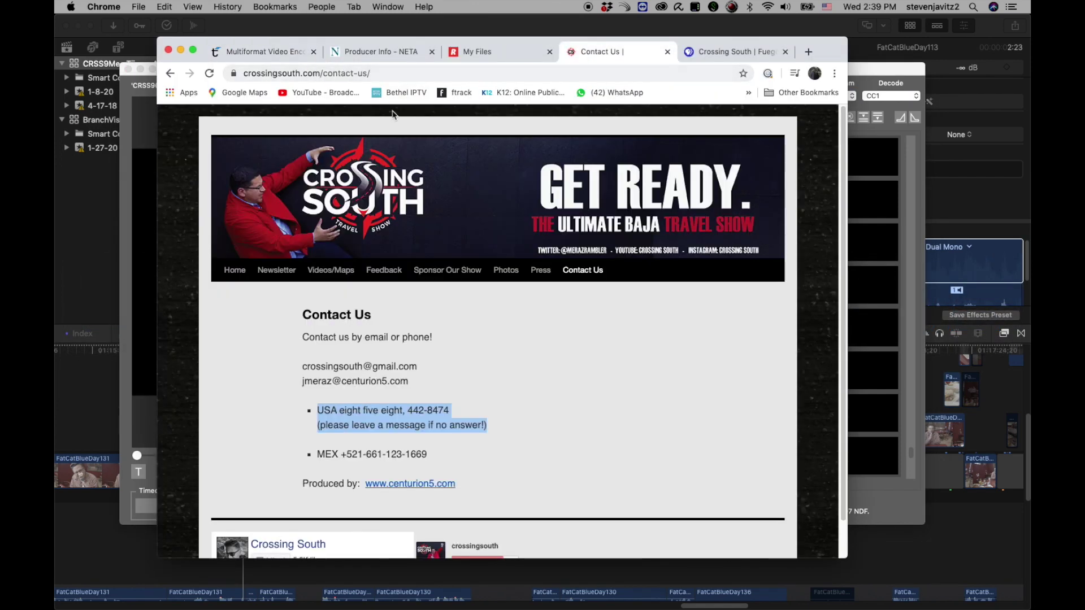
left_click_drag(300, 368, 453, 372)
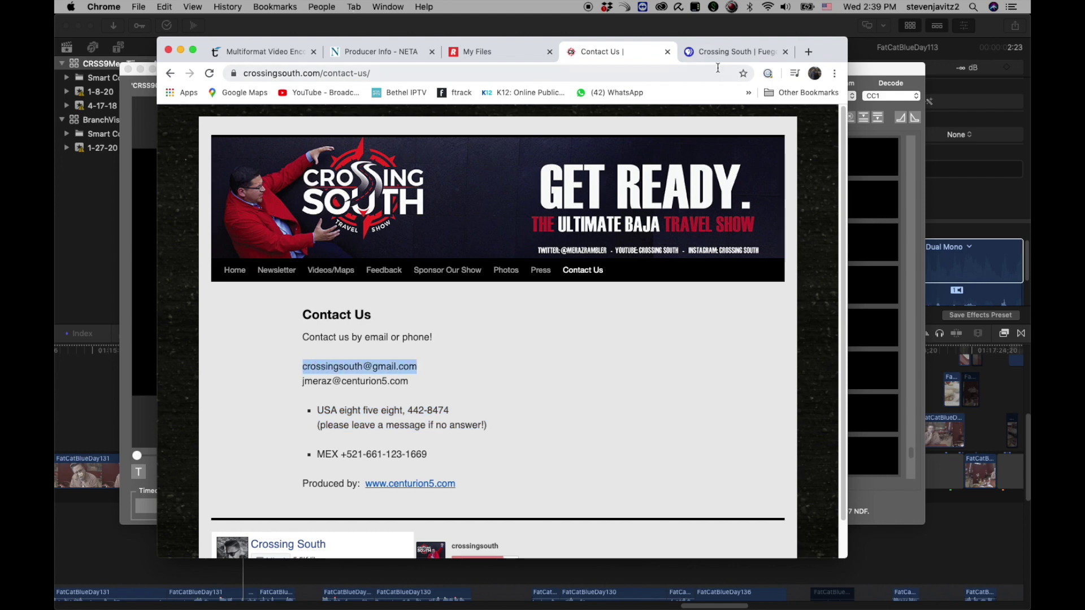
left_click(880, 77)
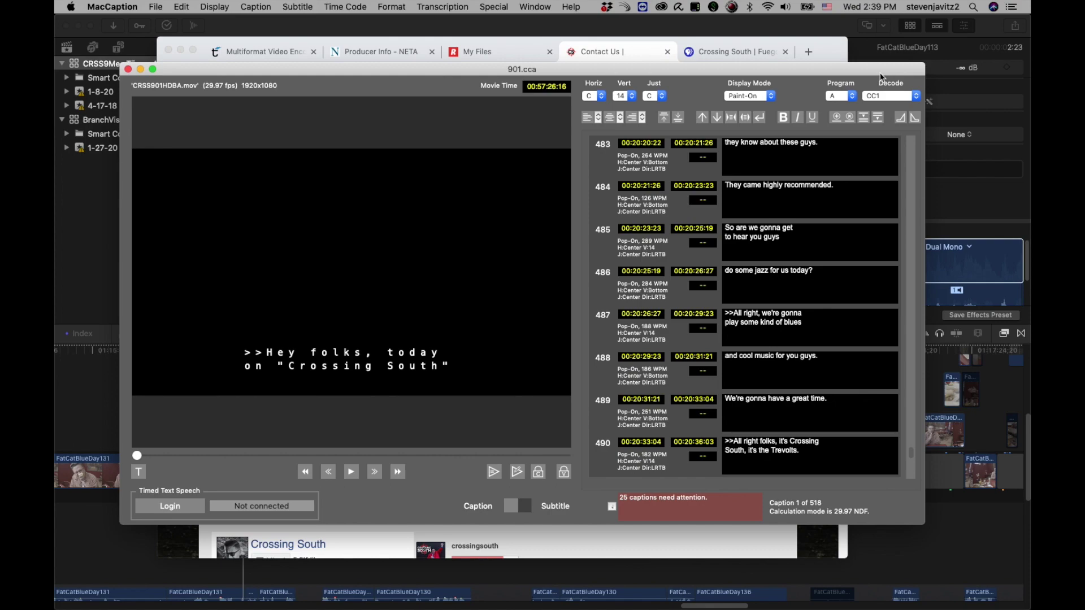